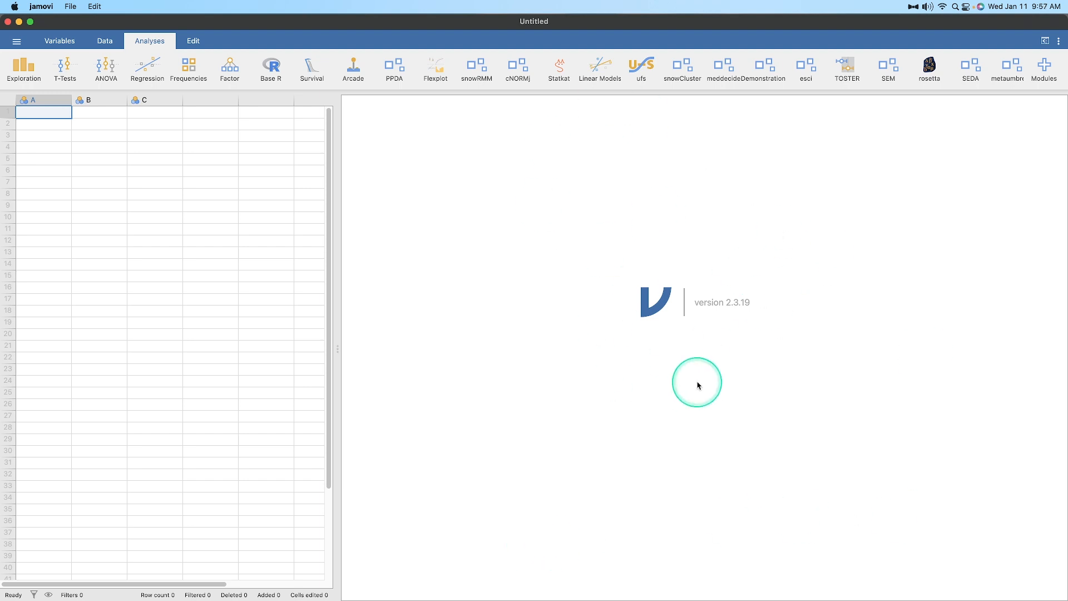
- Locate the jeva module among the analysis modules
{"action": "key", "text": "alt+s"}
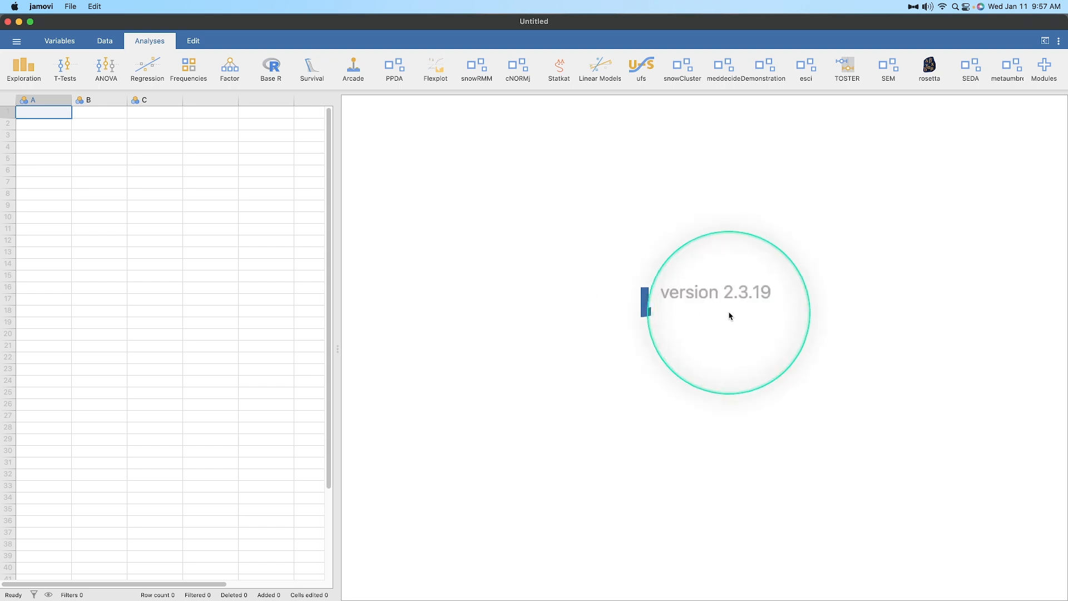
{"action": "key", "text": "alt+s"}
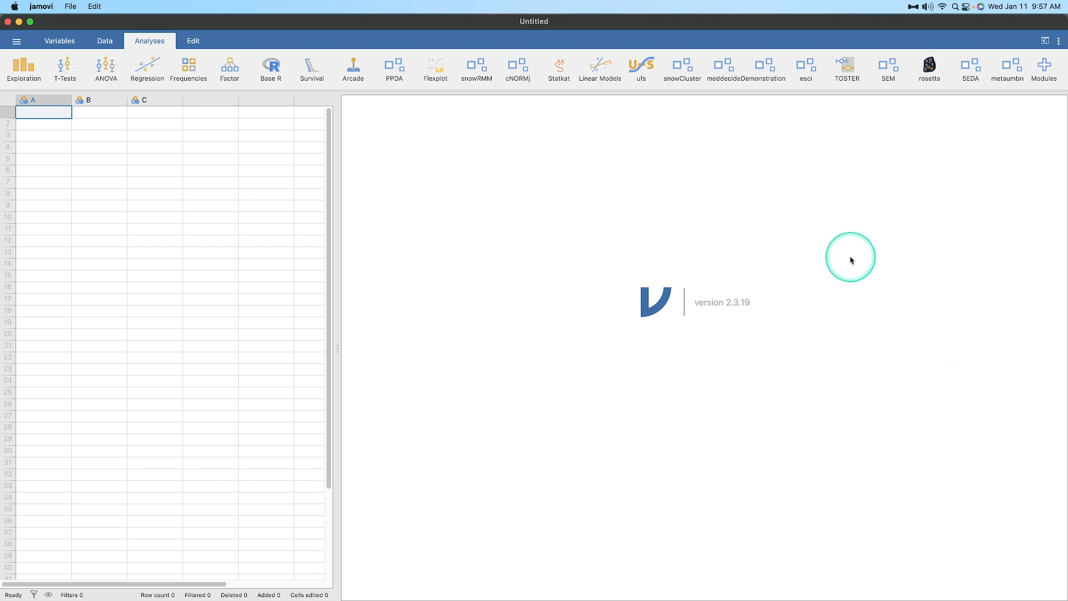
{"action": "scroll", "coordinate": [620, 79], "scroll_direction": "right", "scroll_amount": 5}
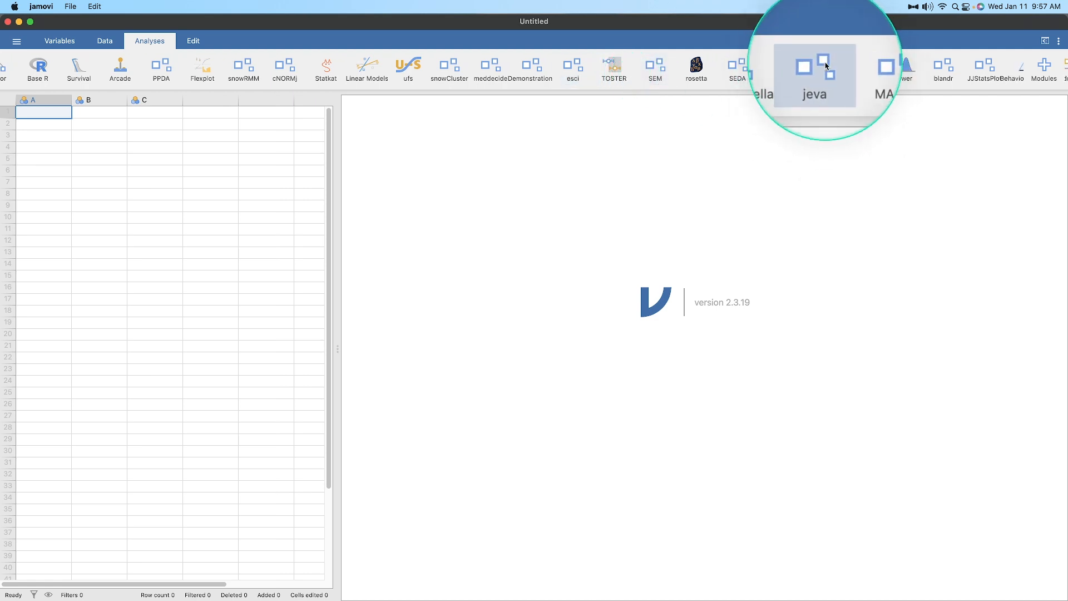
{"action": "left_click", "coordinate": [825, 68]}
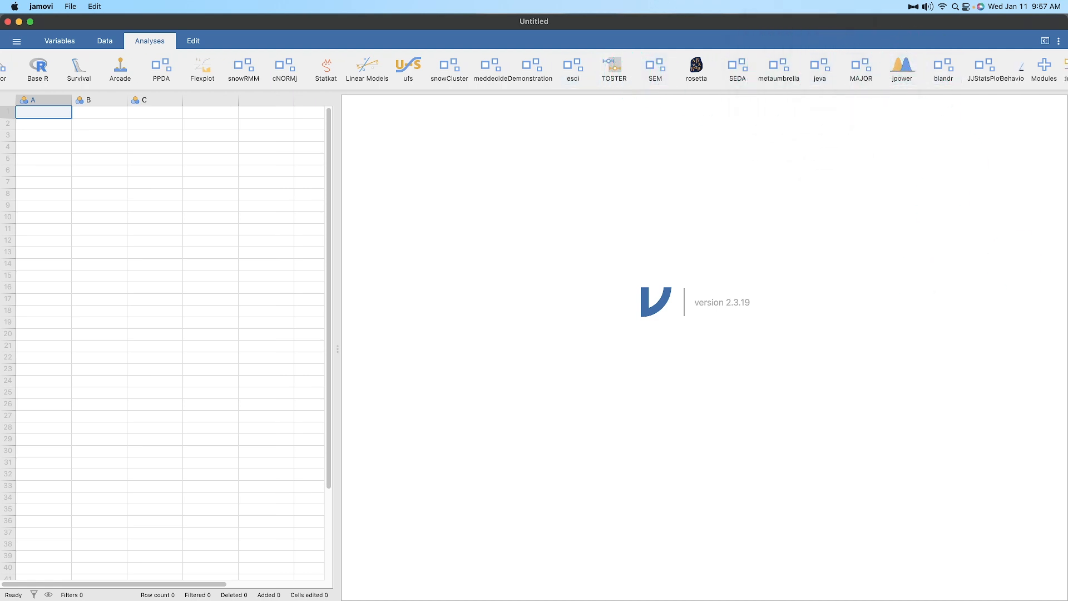
- Look through the full list of installed modules
{"action": "left_click", "coordinate": [1044, 80]}
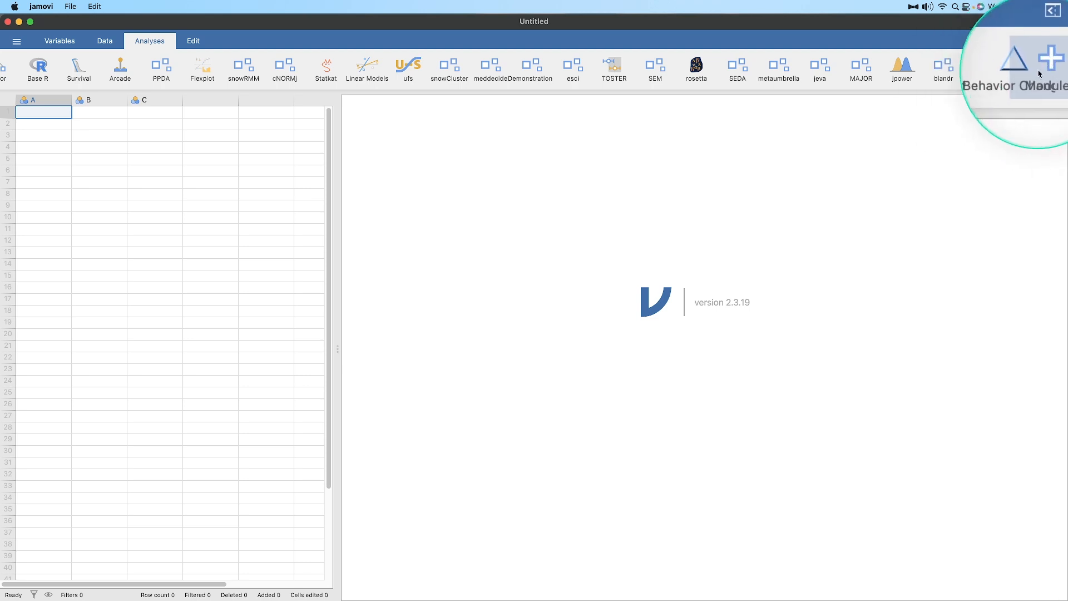
{"action": "left_click", "coordinate": [1043, 71]}
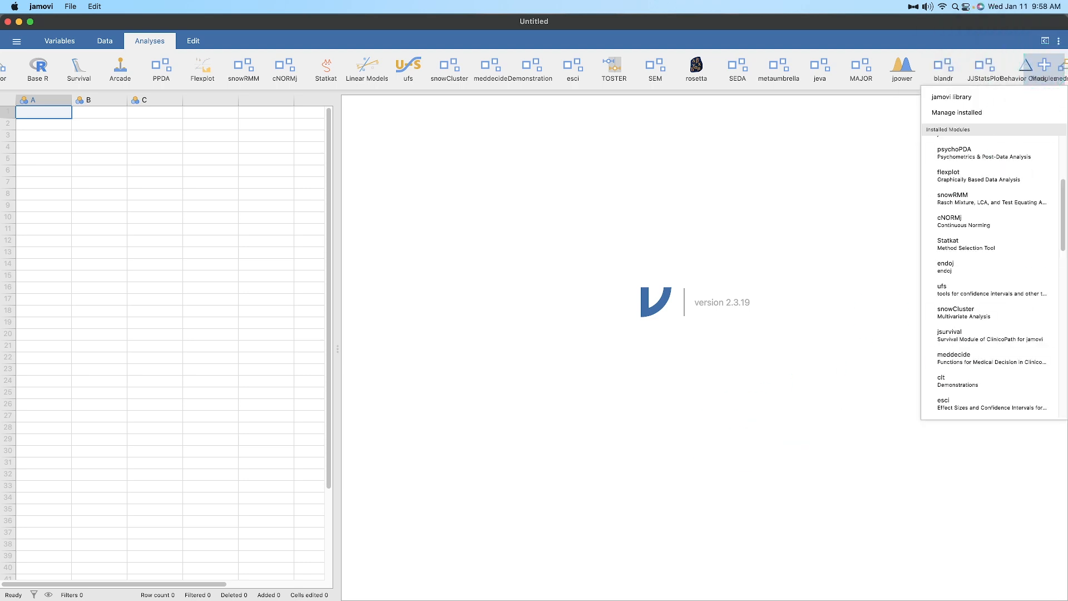
{"action": "scroll", "coordinate": [1011, 257], "scroll_direction": "down", "scroll_amount": 5}
{"action": "scroll", "coordinate": [1012, 257], "scroll_direction": "down", "scroll_amount": 5}
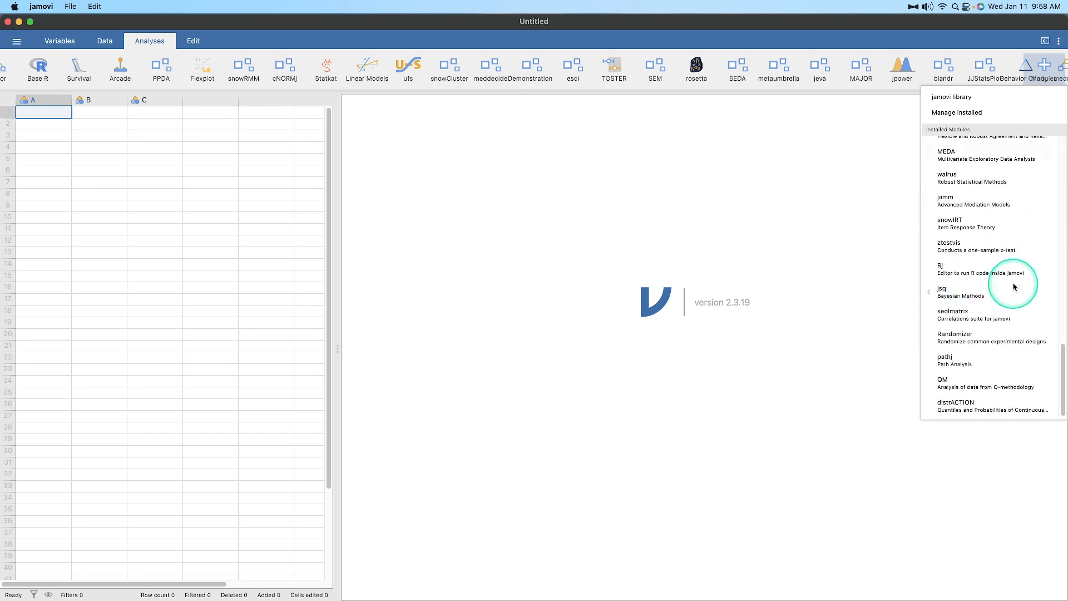
{"action": "left_click", "coordinate": [1018, 287]}
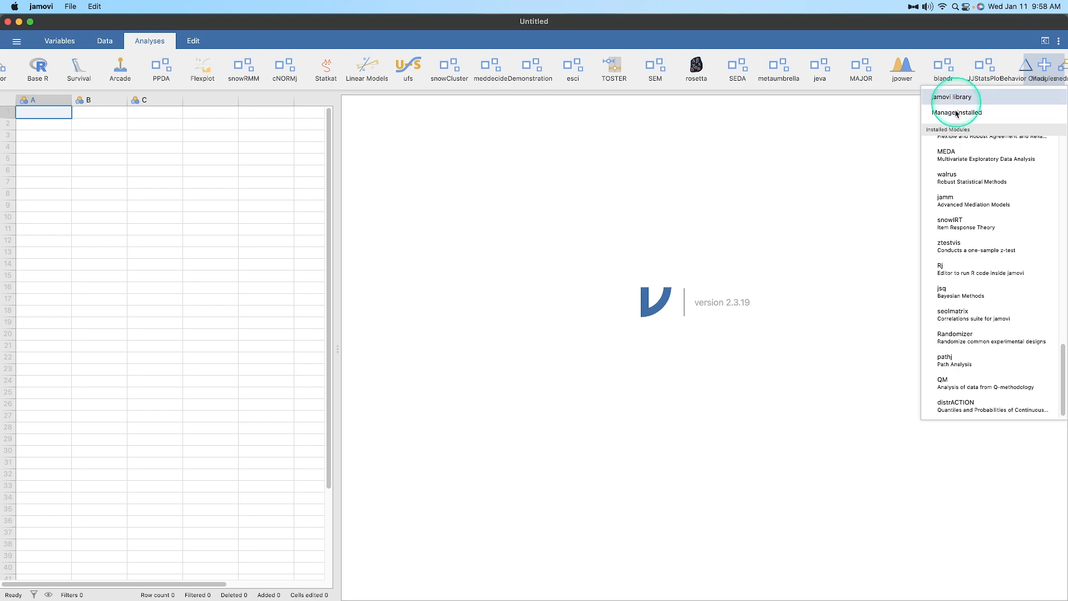
- Check the jeva - Evidential Analyses for Common Statistical Tests entry among the modules available in the jamovi library, and close the library
{"action": "left_click", "coordinate": [966, 111]}
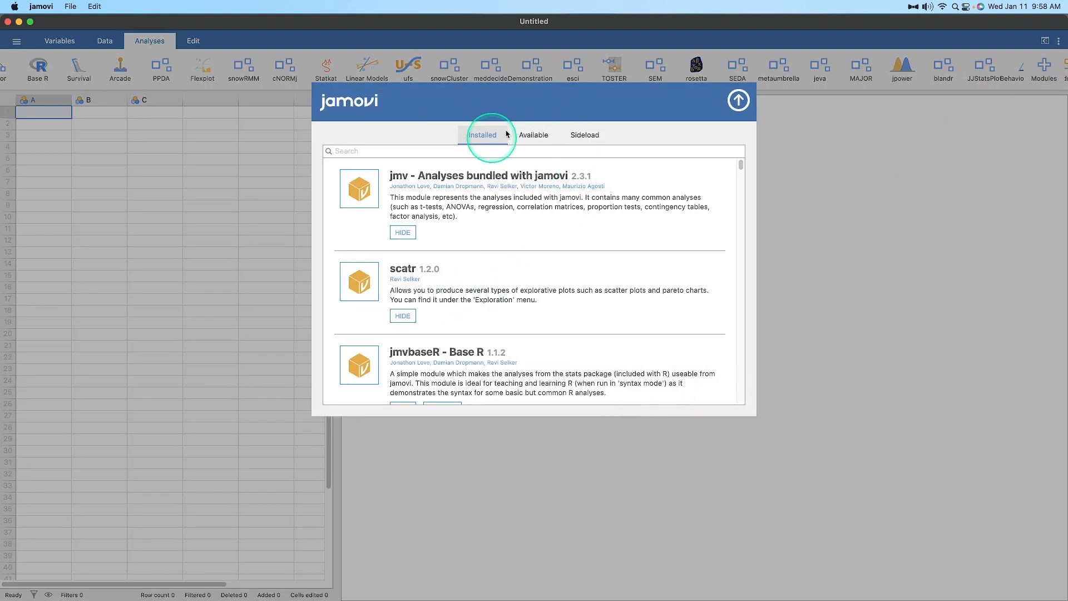
{"action": "left_click", "coordinate": [534, 135]}
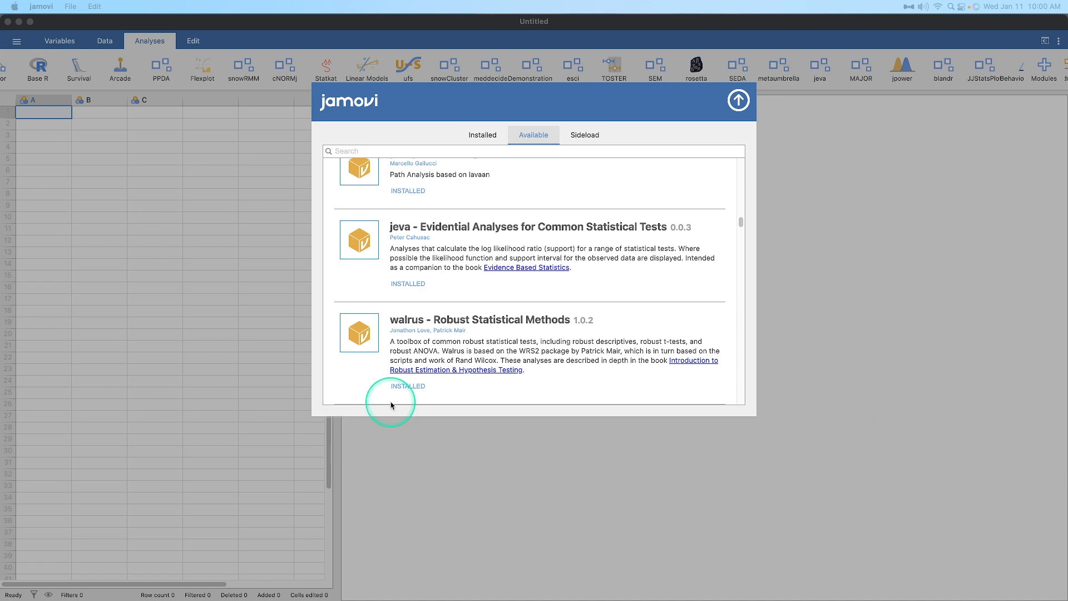
{"action": "left_click", "coordinate": [659, 288]}
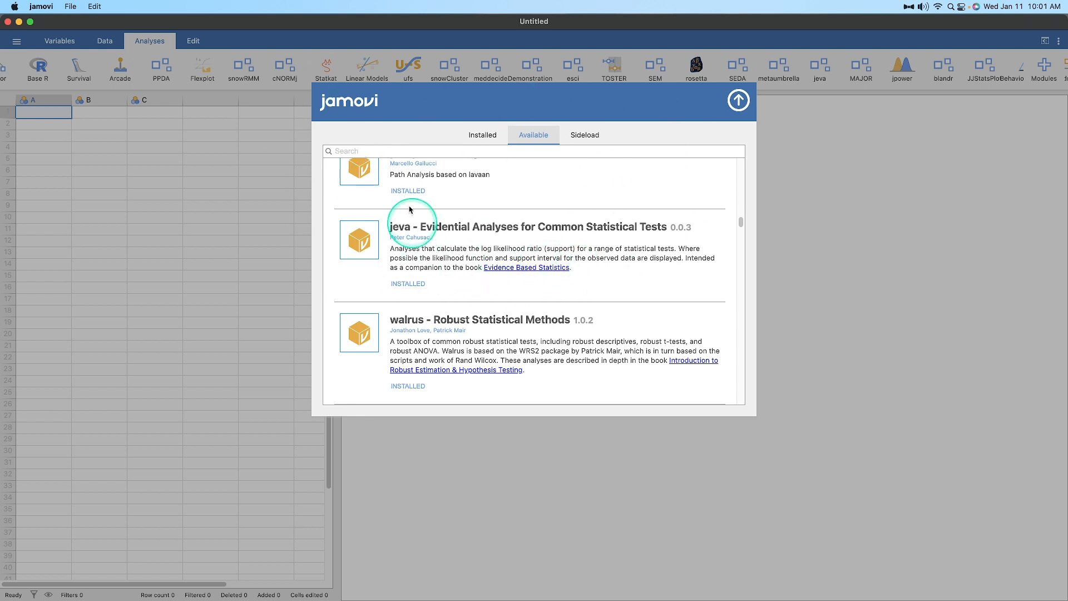
{"action": "key", "text": "ctrl"}
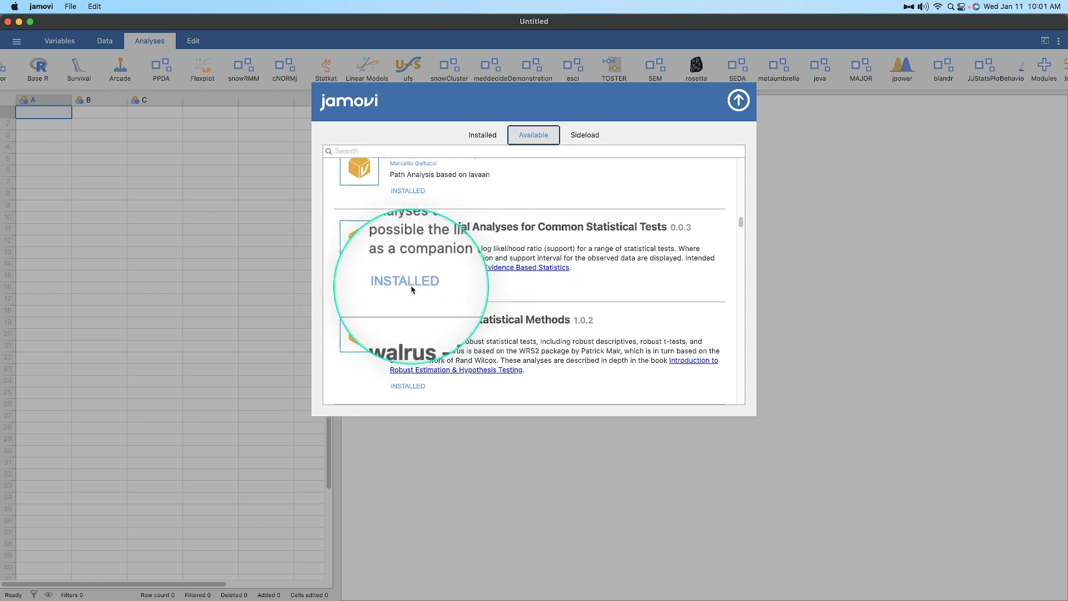
{"action": "left_click", "coordinate": [739, 101]}
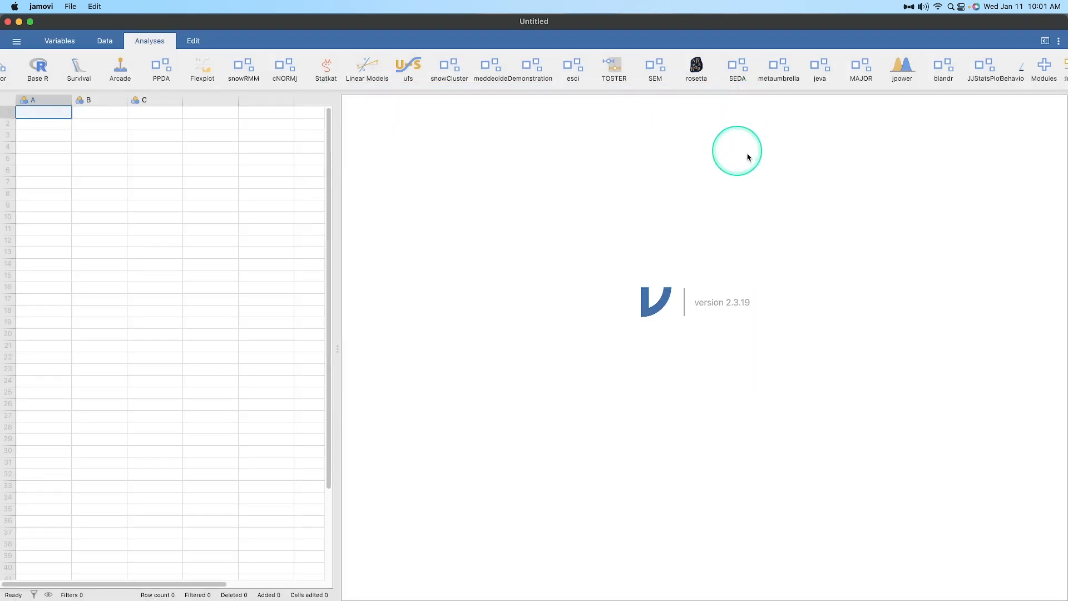
- Check the installed jeva module's Show in main menu option and review the list of analyses it offers
{"action": "left_click", "coordinate": [1042, 79]}
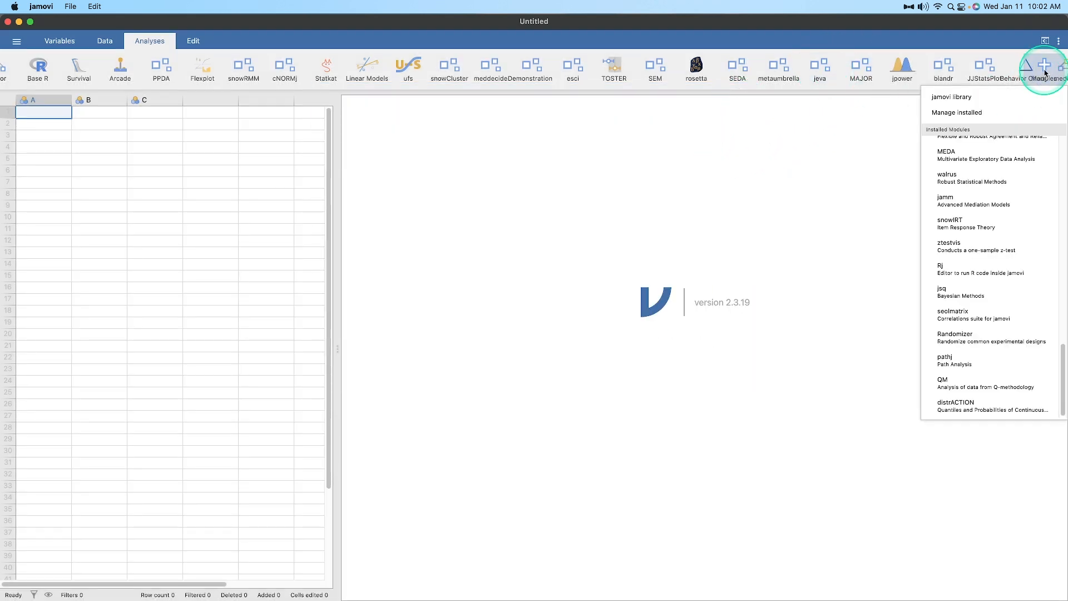
{"action": "left_click", "coordinate": [1006, 299]}
{"action": "scroll", "coordinate": [998, 311], "scroll_direction": "up", "scroll_amount": 5}
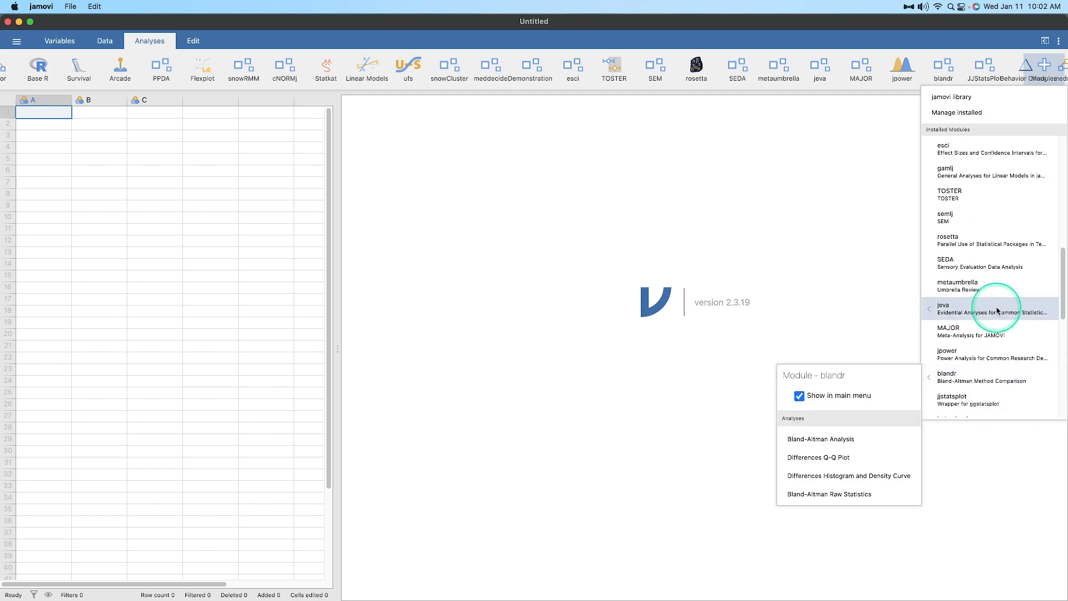
{"action": "scroll", "coordinate": [998, 307], "scroll_direction": "down", "scroll_amount": 6}
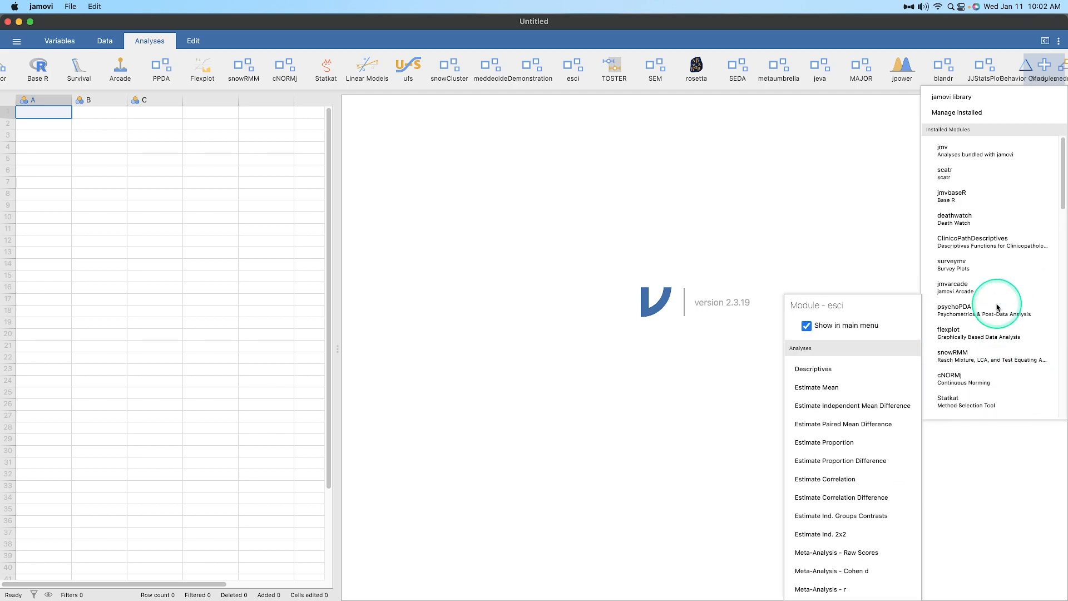
{"action": "scroll", "coordinate": [1007, 295], "scroll_direction": "down", "scroll_amount": 3}
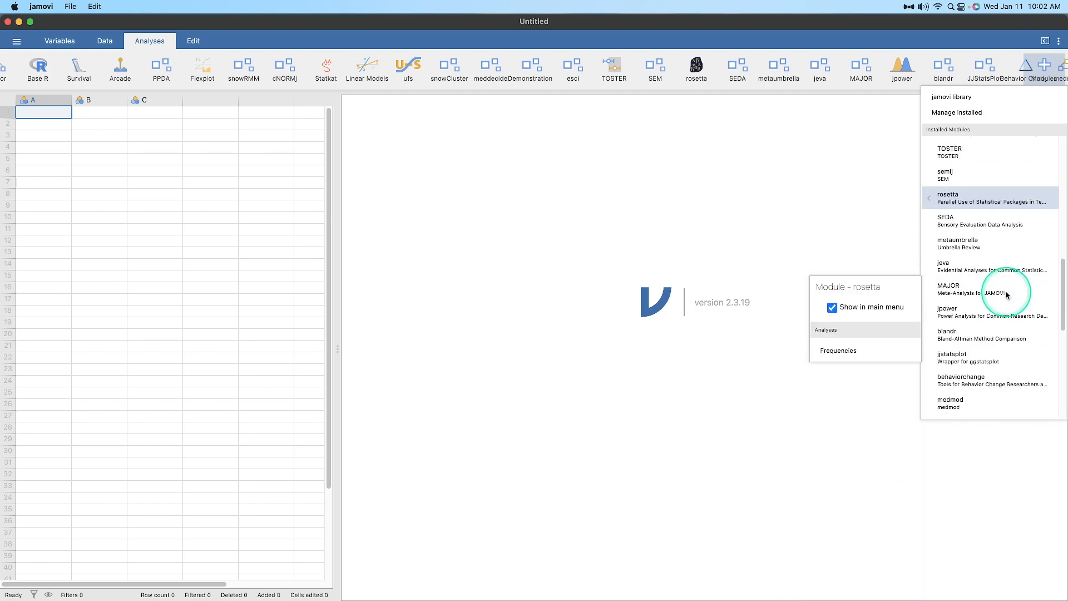
{"action": "mouse_move", "coordinate": [996, 266]}
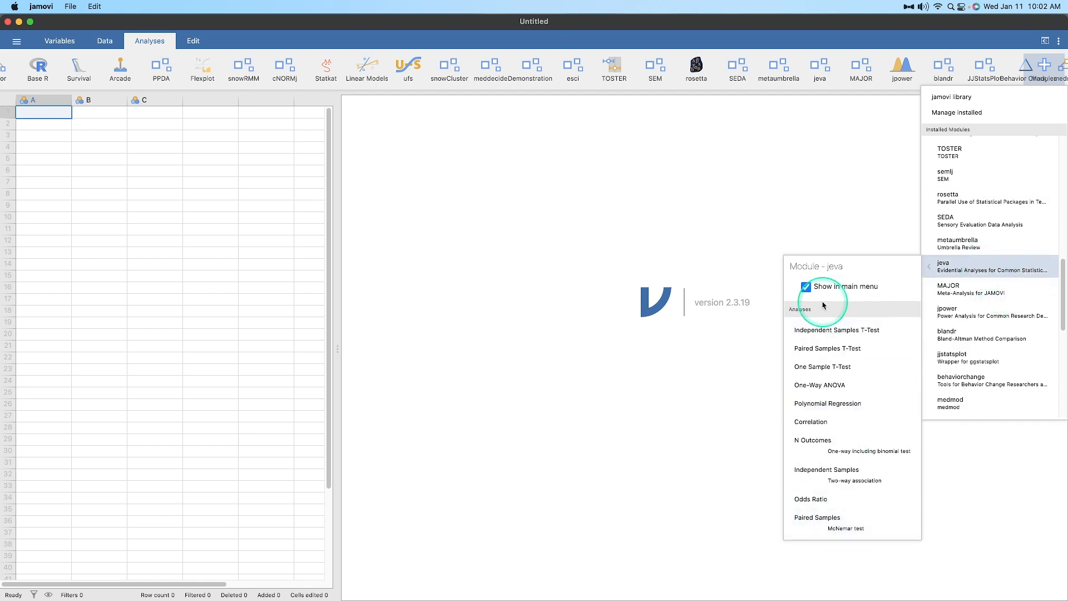
{"action": "left_click", "coordinate": [813, 73]}
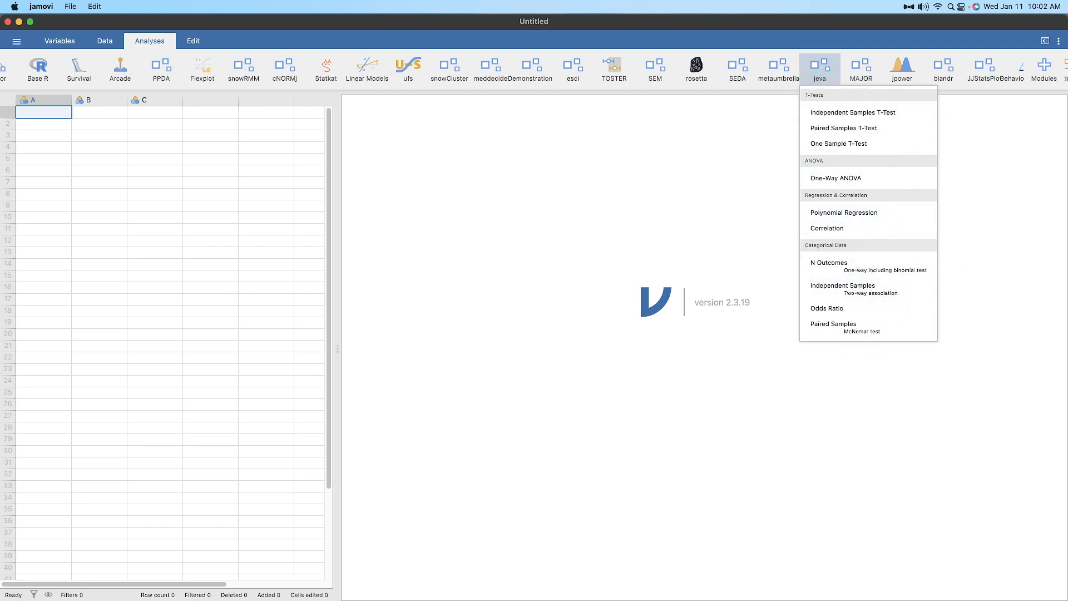
{"action": "left_click", "coordinate": [906, 435]}
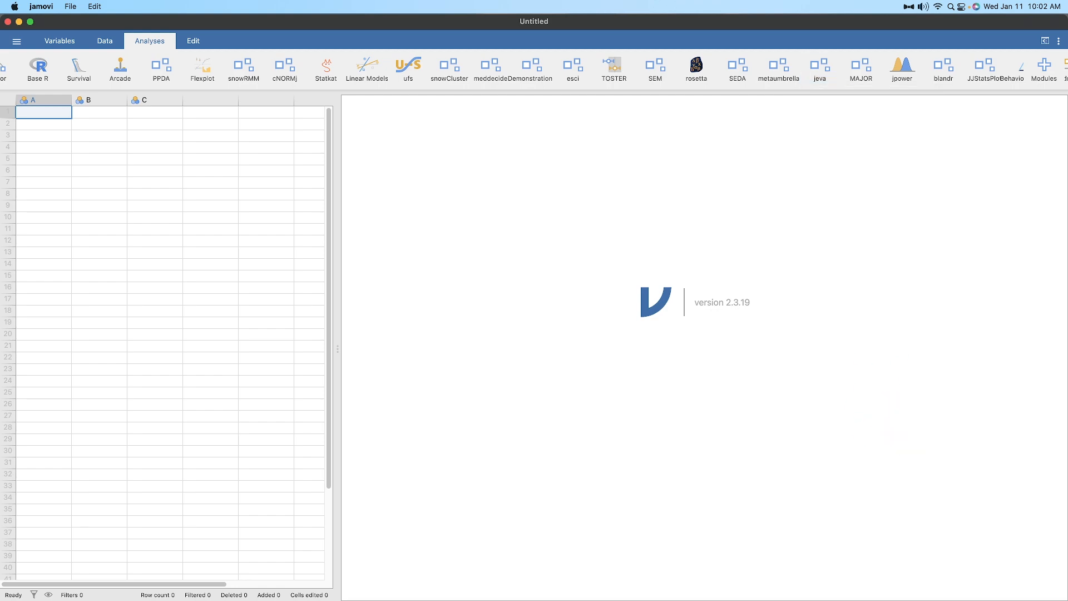
- Bring up the Untitled window holding the empty jeva Independent Samples T-Test and expand it to full size
{"action": "left_click_drag", "start_coordinate": [765, 600], "coordinate": [702, 9]}
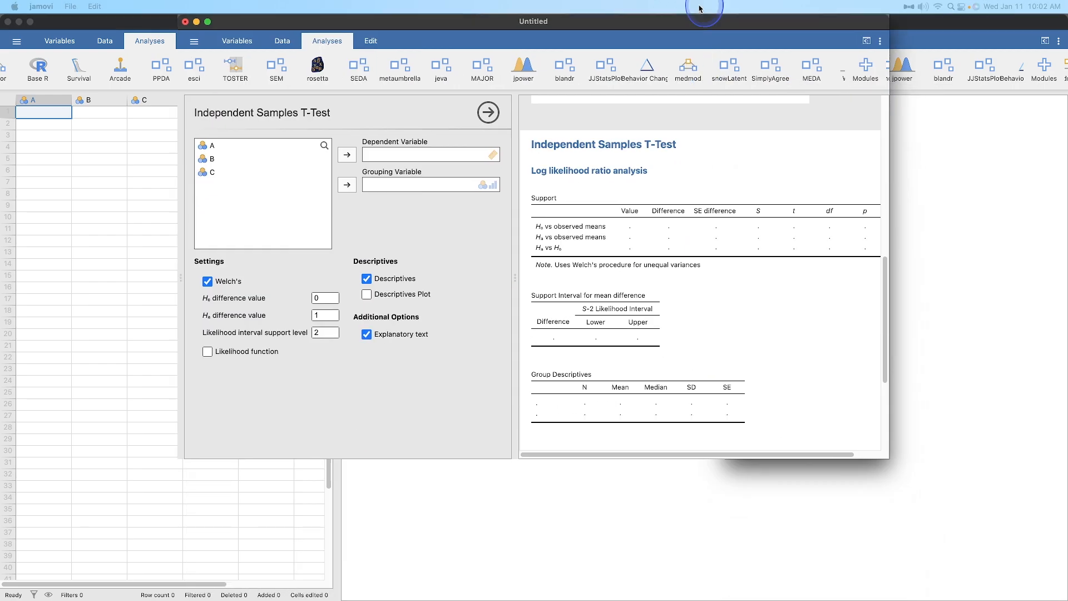
{"action": "left_click", "coordinate": [208, 21], "text": "alt"}
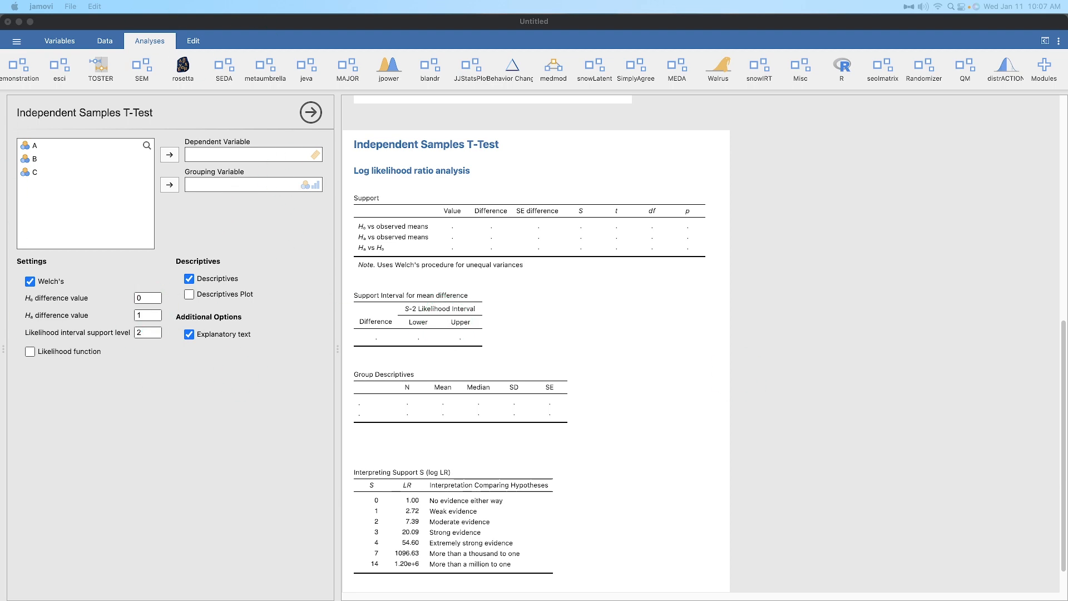
- Bring up the Harpo data window at full size and close the Independent Samples T-Test options to show the data
{"action": "left_click_drag", "start_coordinate": [1067, 414], "coordinate": [514, 72]}
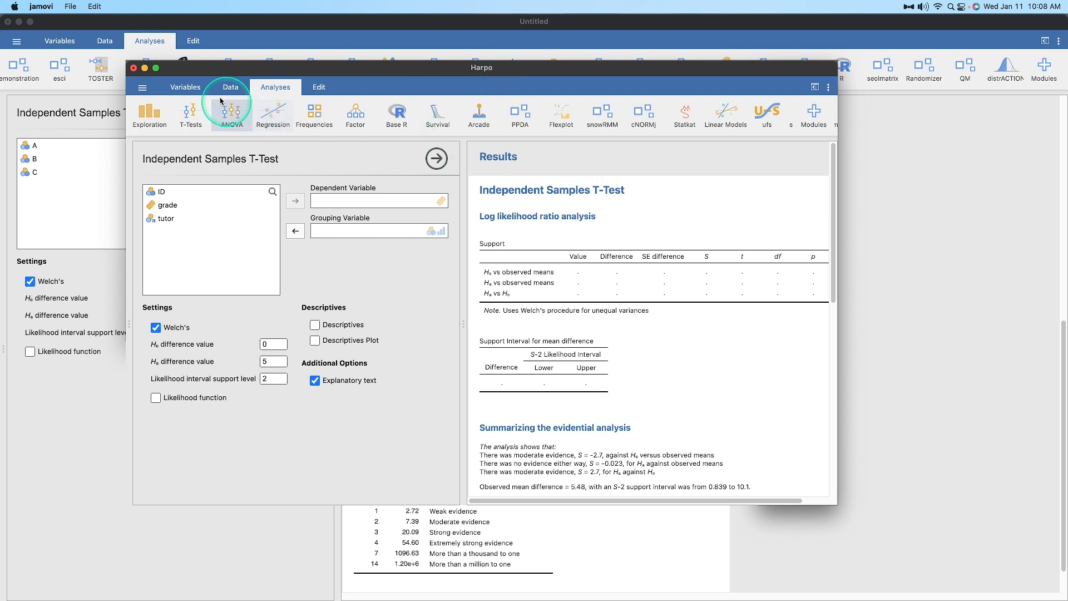
{"action": "left_click", "coordinate": [156, 67]}
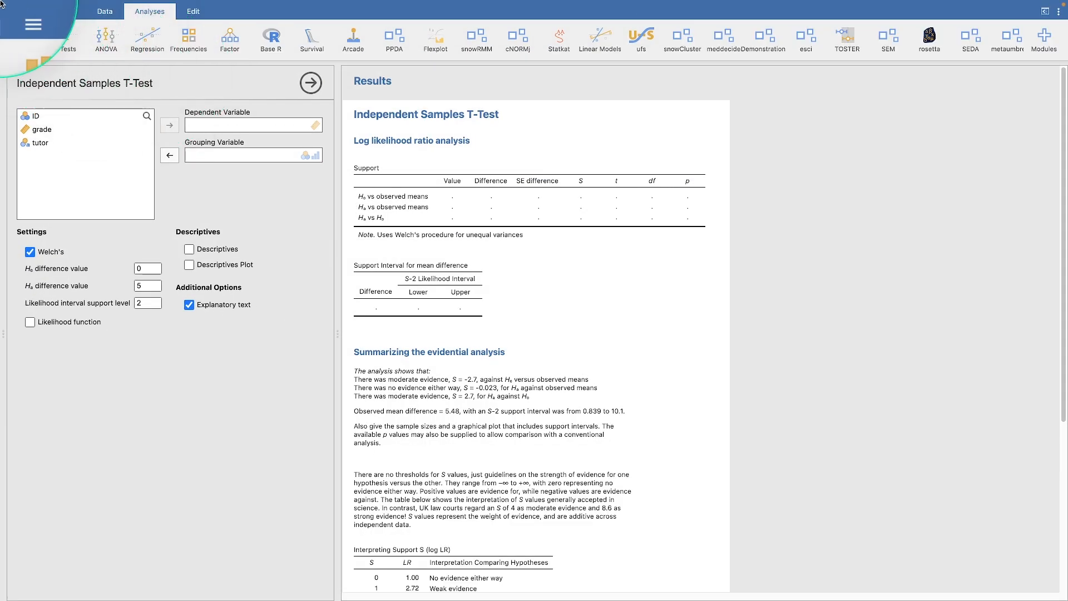
{"action": "left_click", "coordinate": [25, 21]}
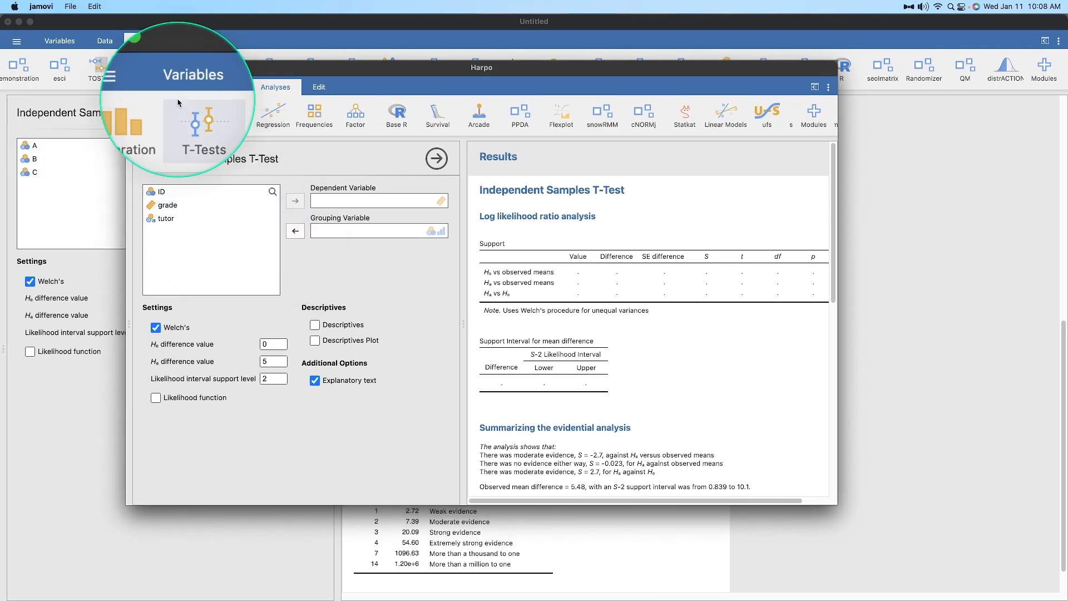
{"action": "left_click", "coordinate": [156, 67]}
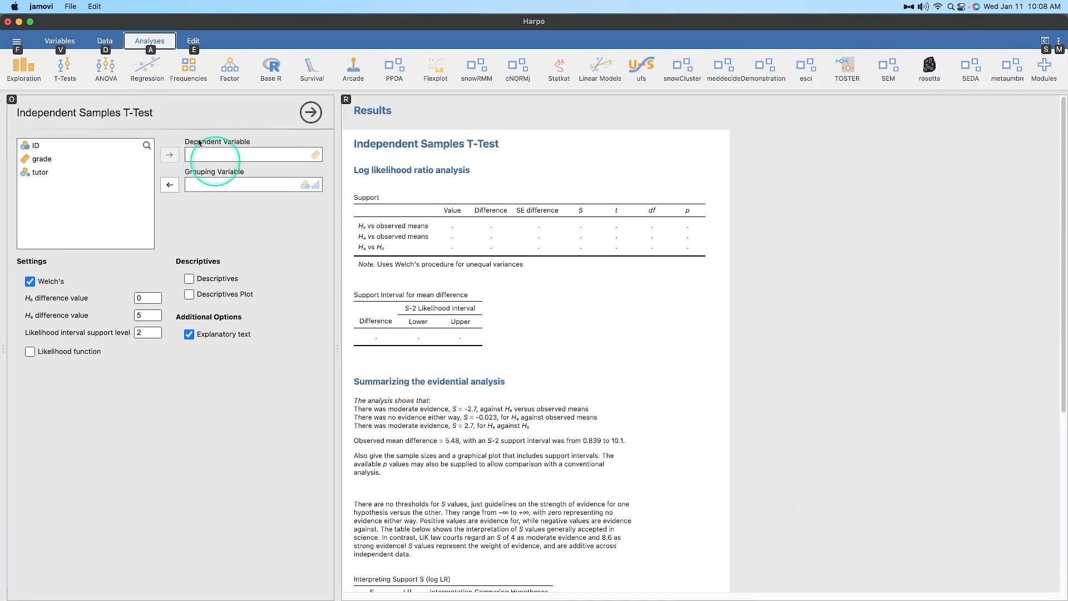
{"action": "left_click", "coordinate": [886, 335]}
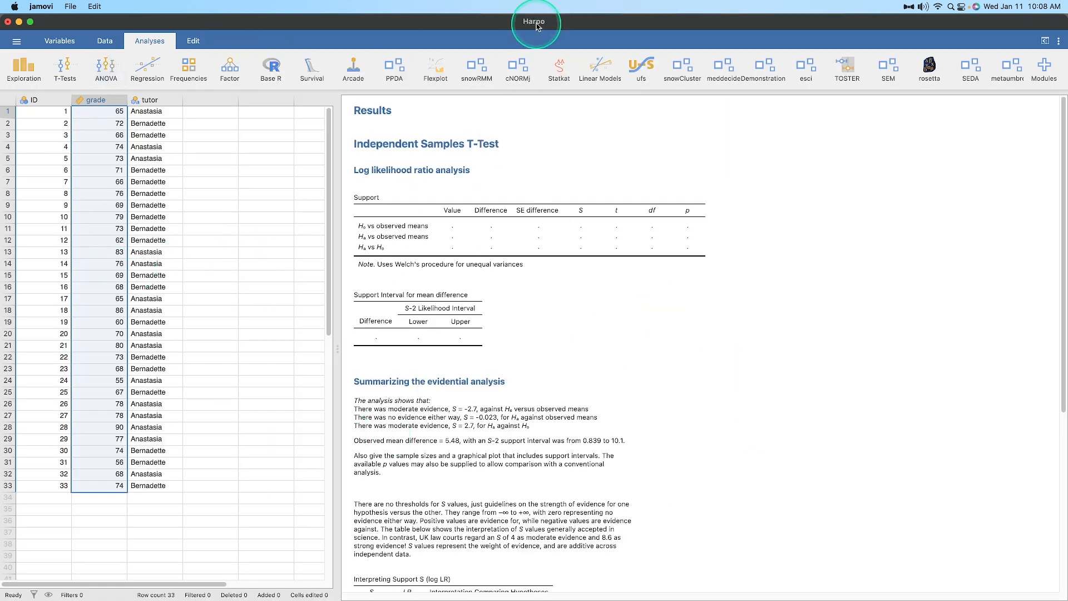
- Browse the Data Library's learning statistics with jamovi folder for the Harpo data set and return to the open data
{"action": "left_click", "coordinate": [18, 43]}
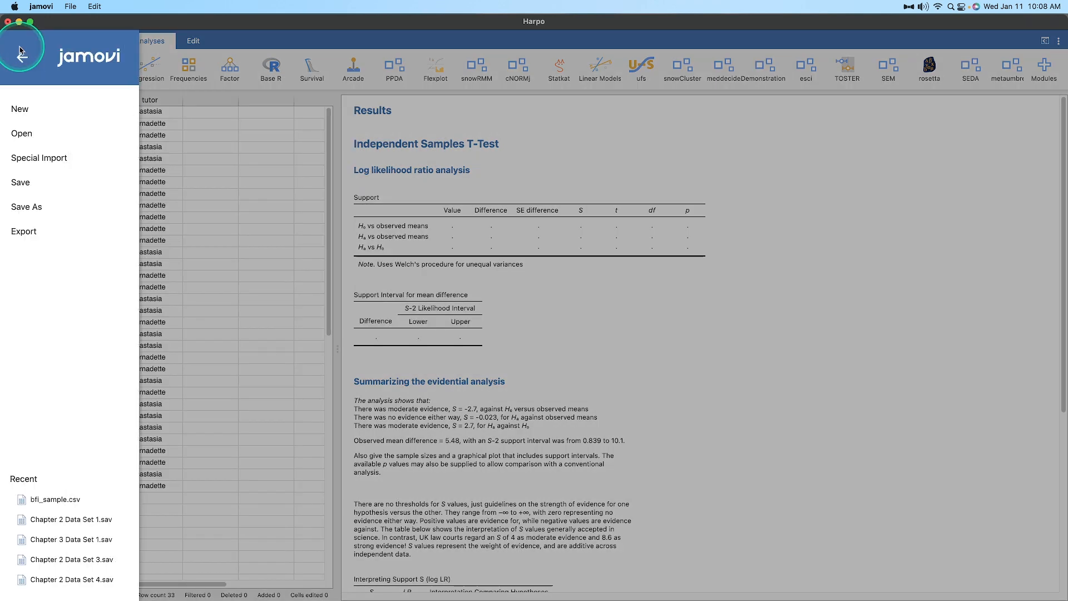
{"action": "left_click", "coordinate": [23, 133]}
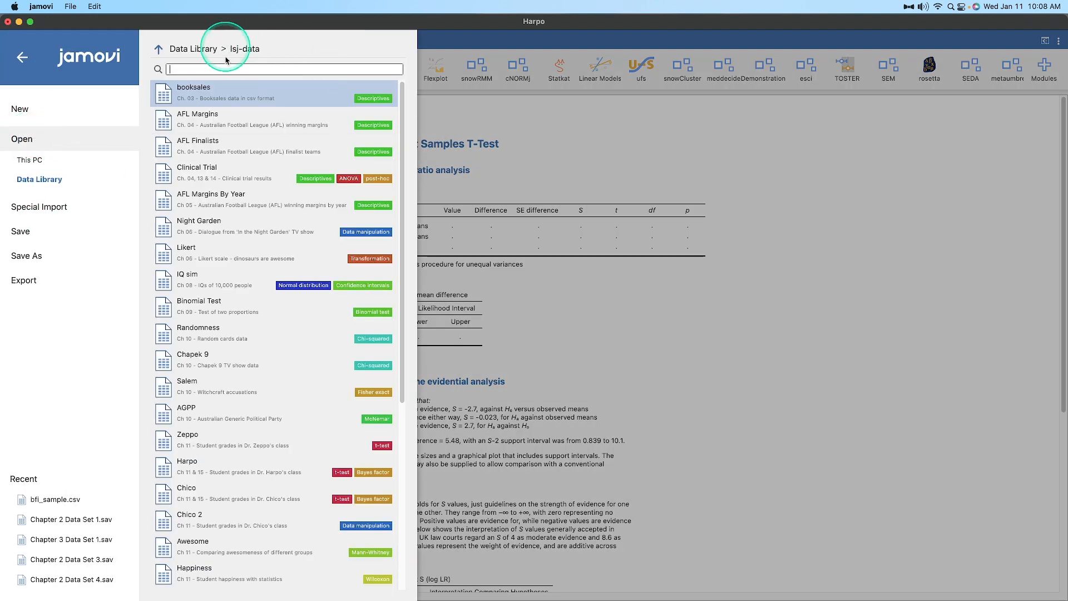
{"action": "left_click", "coordinate": [158, 49]}
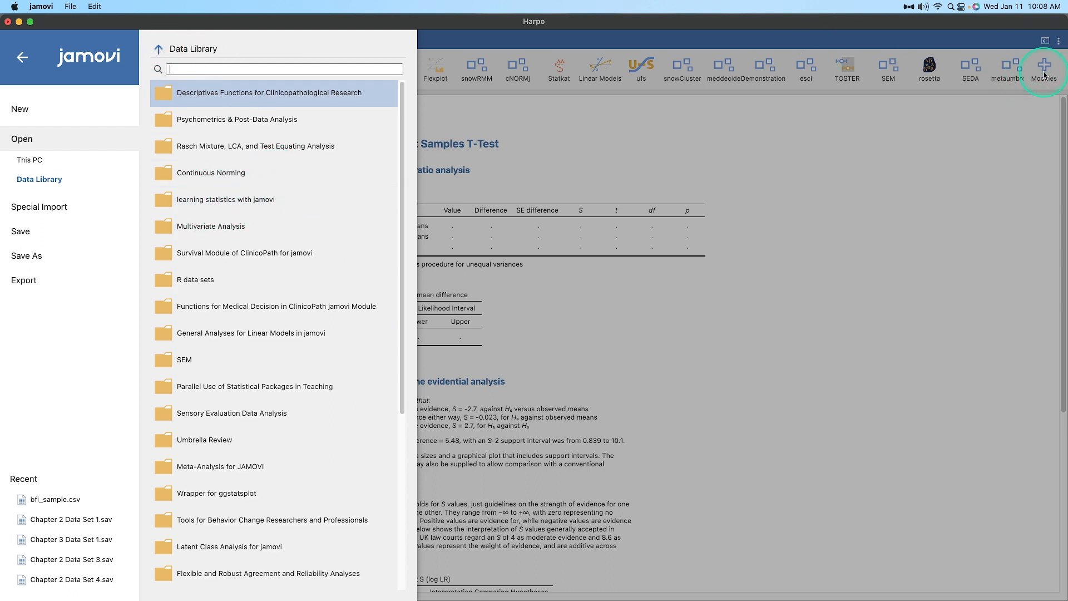
{"action": "left_click", "coordinate": [231, 202]}
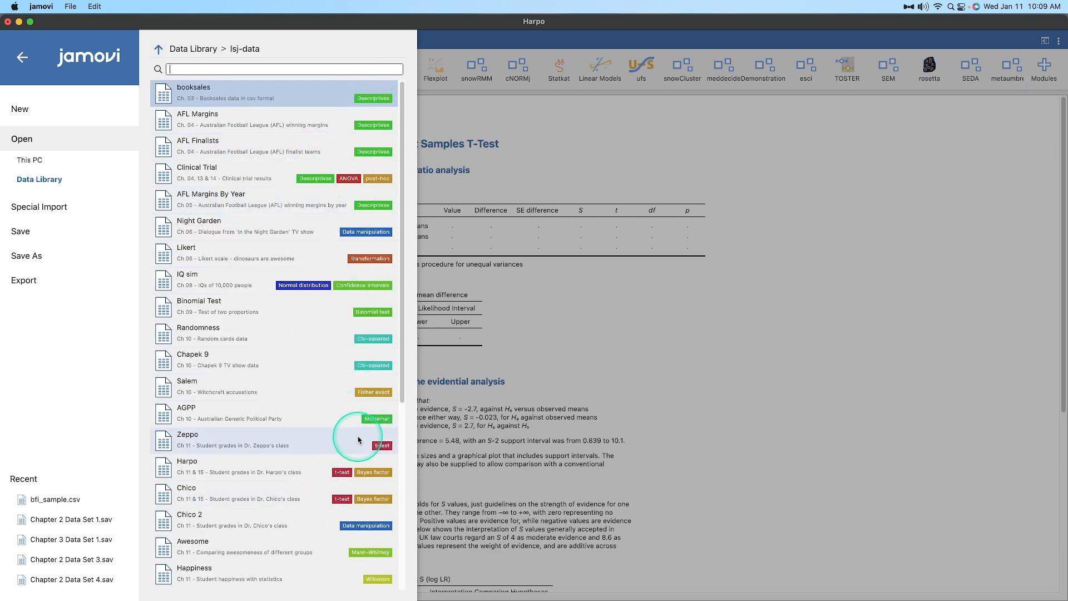
{"action": "scroll", "coordinate": [353, 389], "scroll_direction": "down", "scroll_amount": 3}
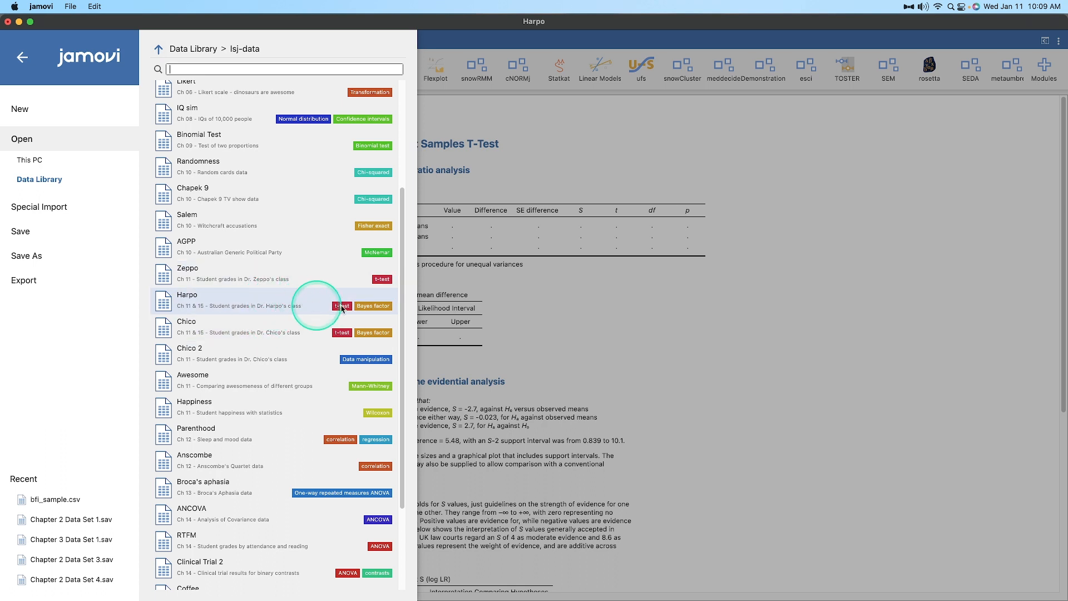
{"action": "left_click", "coordinate": [838, 355]}
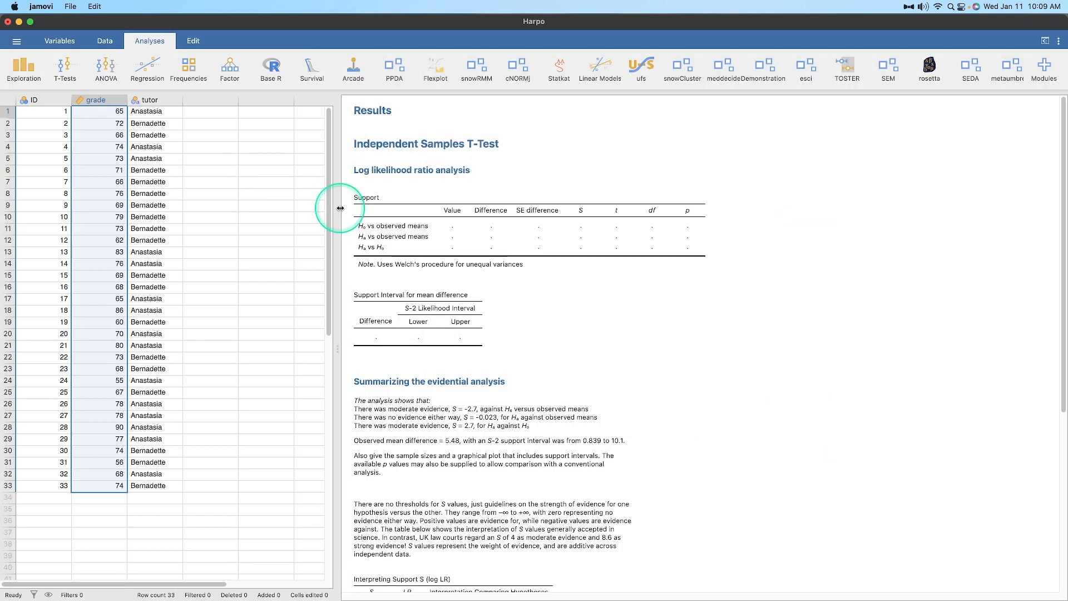
- Review the setup of the grade variable and its available measure types, keeping Continuous, and close the variable editor
{"action": "left_click", "coordinate": [105, 40]}
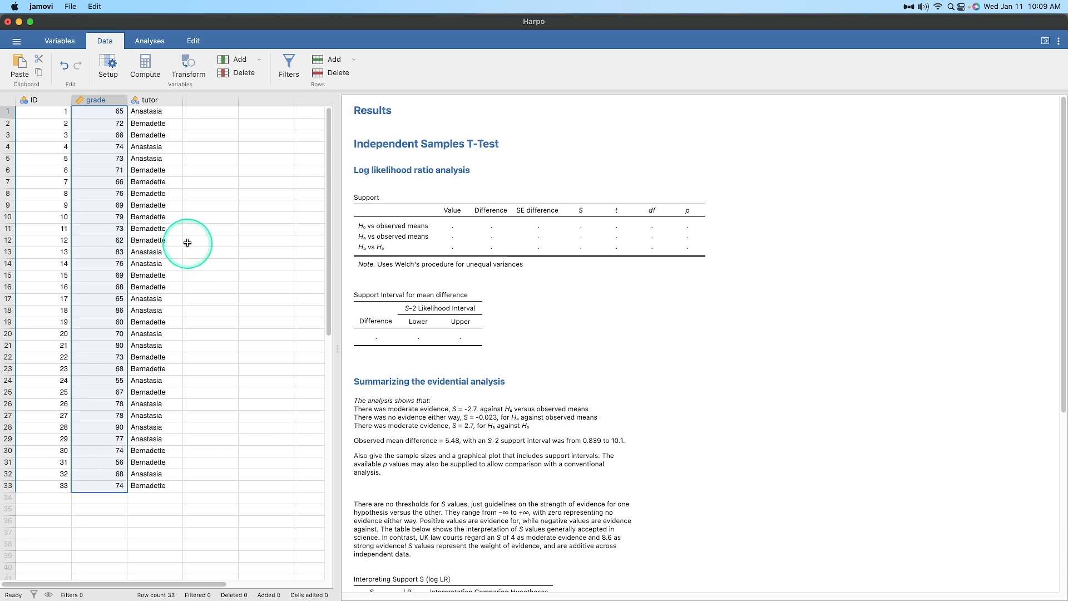
{"action": "double_click", "coordinate": [95, 101]}
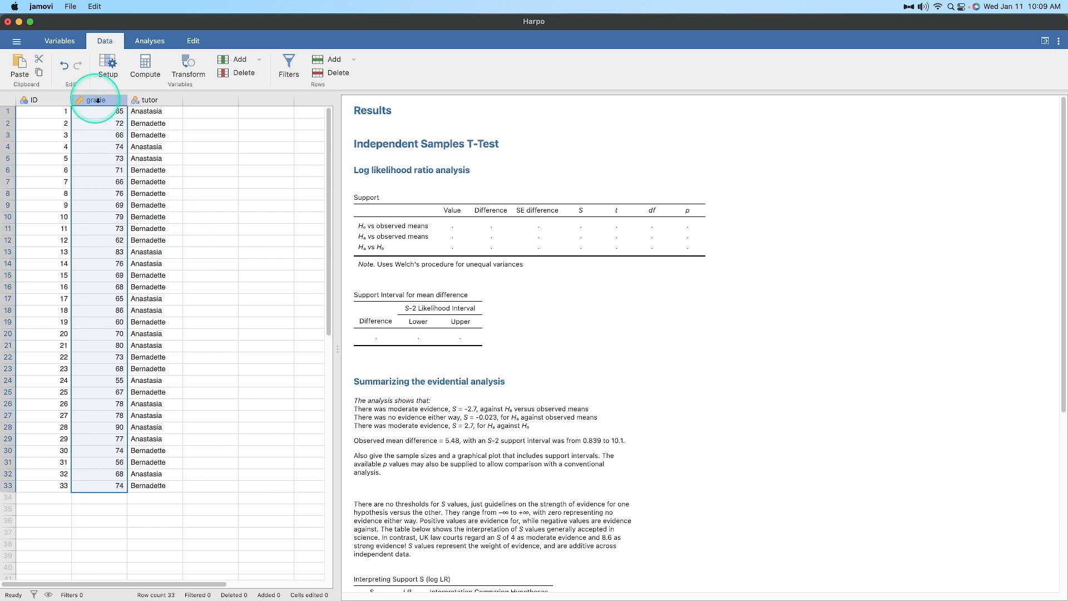
{"action": "left_click", "coordinate": [467, 153]}
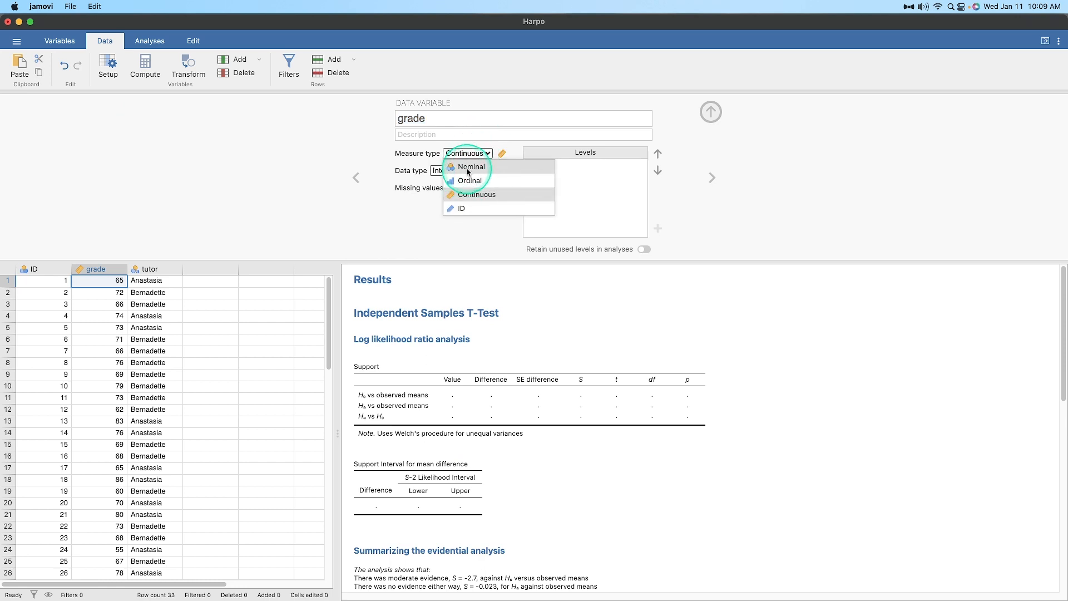
{"action": "left_click", "coordinate": [312, 222]}
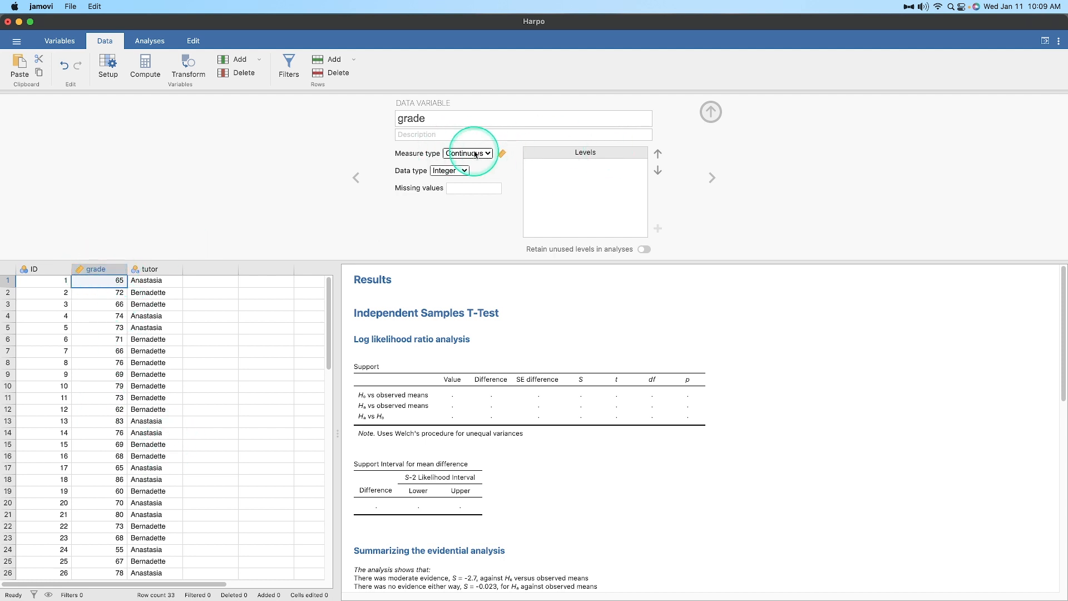
{"action": "left_click", "coordinate": [710, 112]}
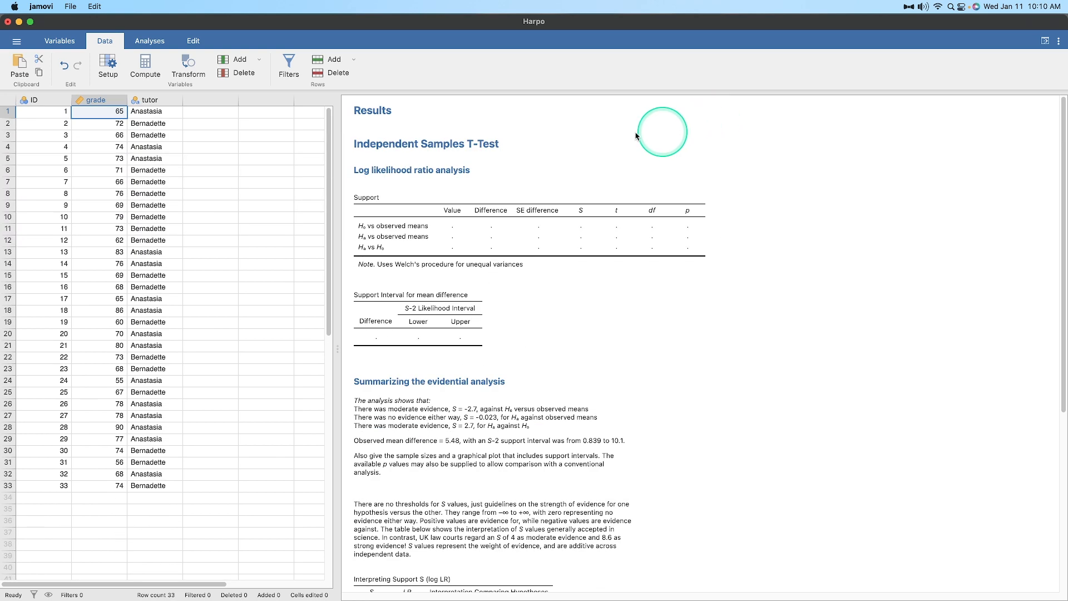
- Reopen the Independent Samples T-Test and assign grade as the dependent variable and tutor as the grouping variable
{"action": "left_click", "coordinate": [602, 169]}
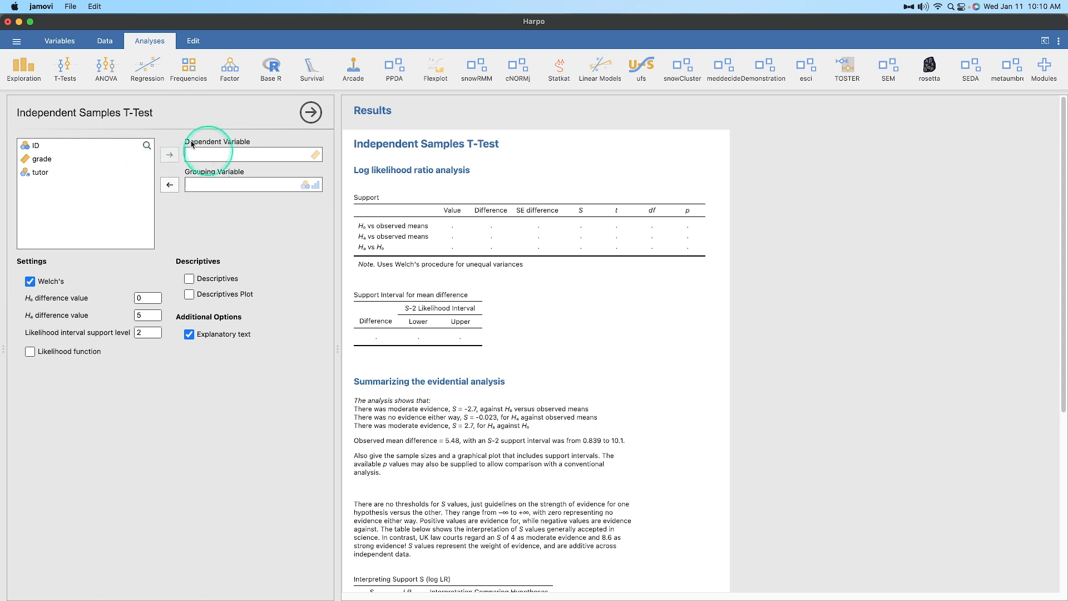
{"action": "left_click", "coordinate": [52, 159]}
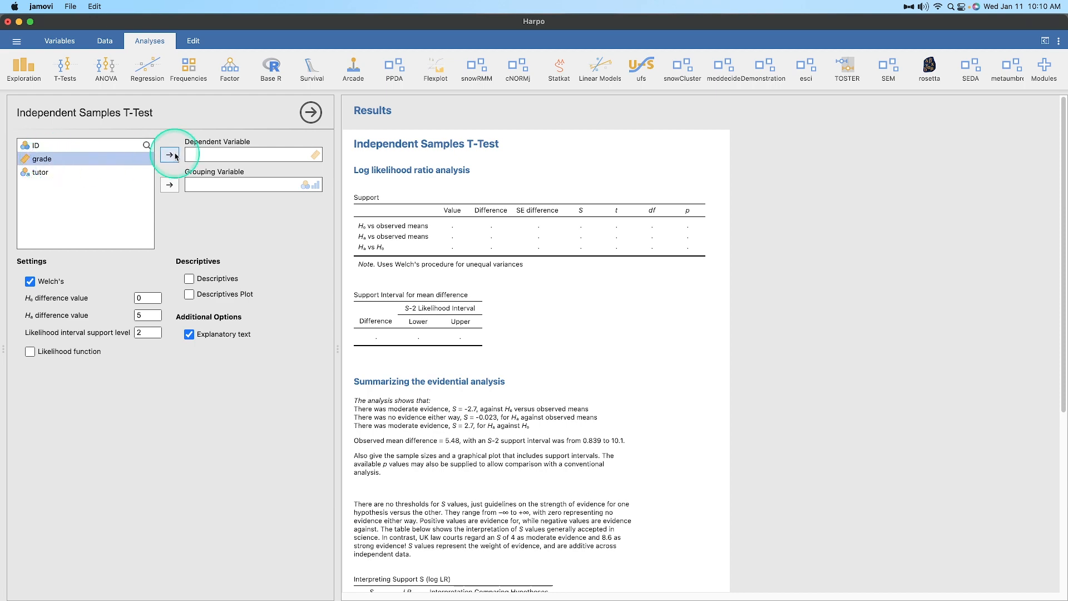
{"action": "left_click", "coordinate": [170, 154]}
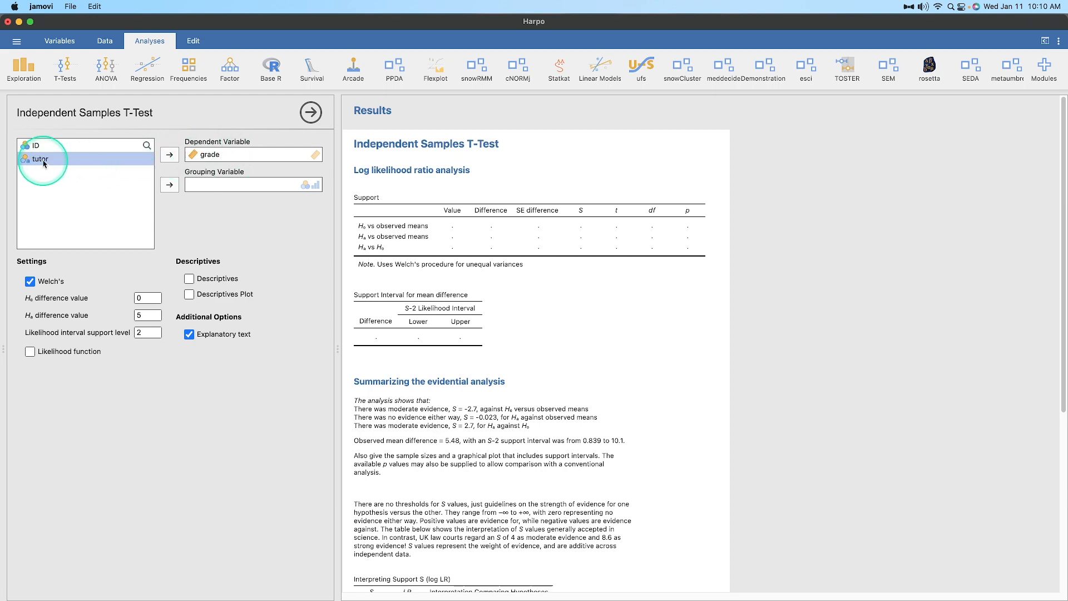
{"action": "left_click", "coordinate": [105, 42]}
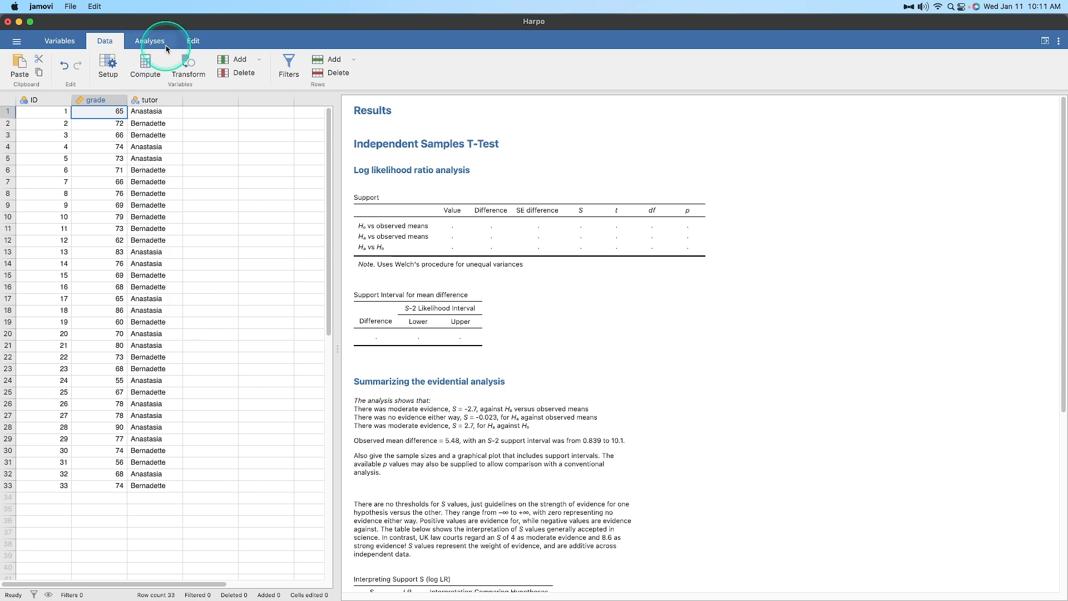
{"action": "left_click", "coordinate": [150, 41]}
{"action": "left_click", "coordinate": [533, 178]}
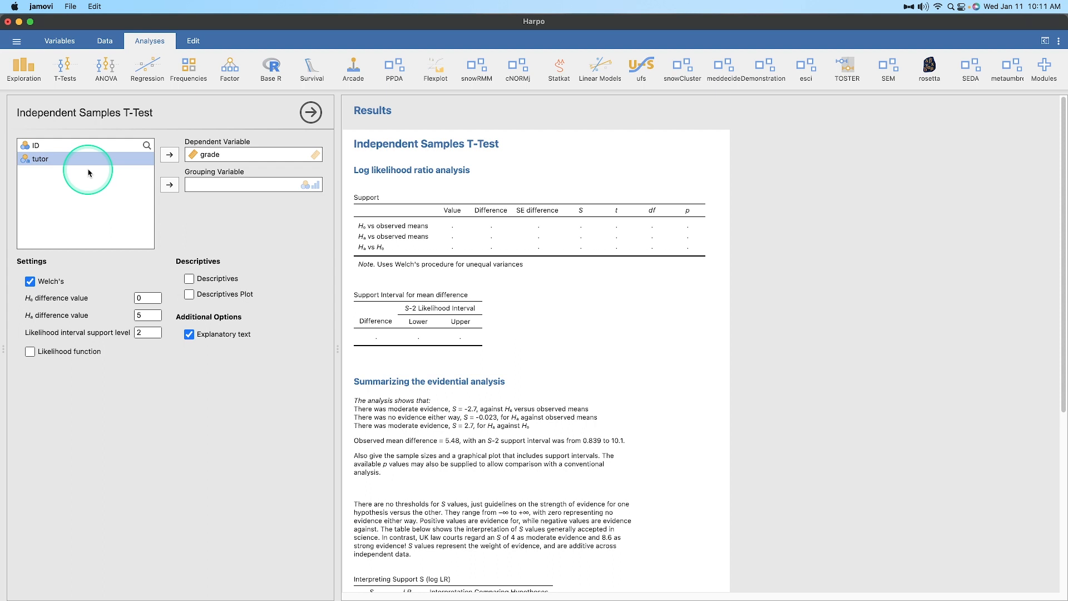
{"action": "left_click", "coordinate": [170, 186]}
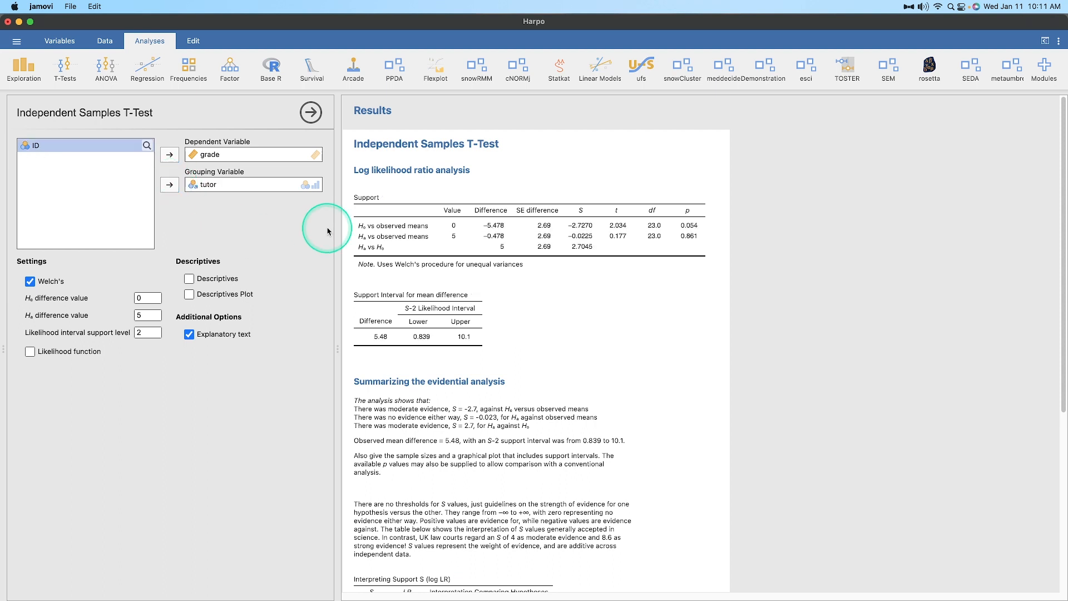
- Set the Ha difference value of the t-test to 0
{"action": "double_click", "coordinate": [147, 315]}
{"action": "type", "text": "0"}
{"action": "left_click", "coordinate": [321, 286]}
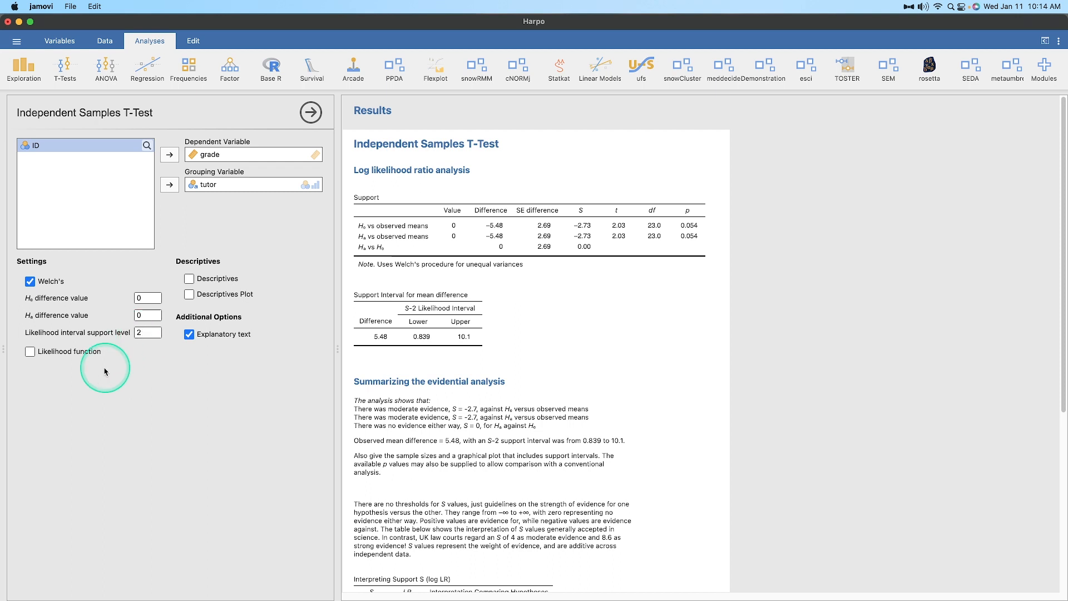
- Add the likelihood function plot to the t-test results and look it over
{"action": "left_click", "coordinate": [30, 353]}
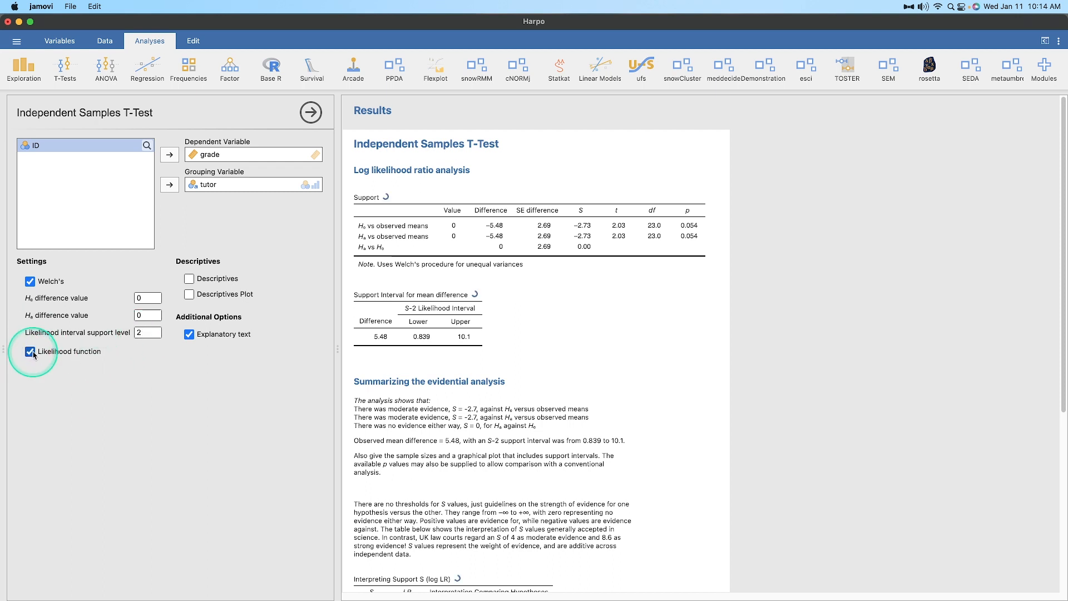
{"action": "scroll", "coordinate": [620, 510], "scroll_direction": "down", "scroll_amount": 5}
{"action": "scroll", "coordinate": [620, 510], "scroll_direction": "down", "scroll_amount": 5}
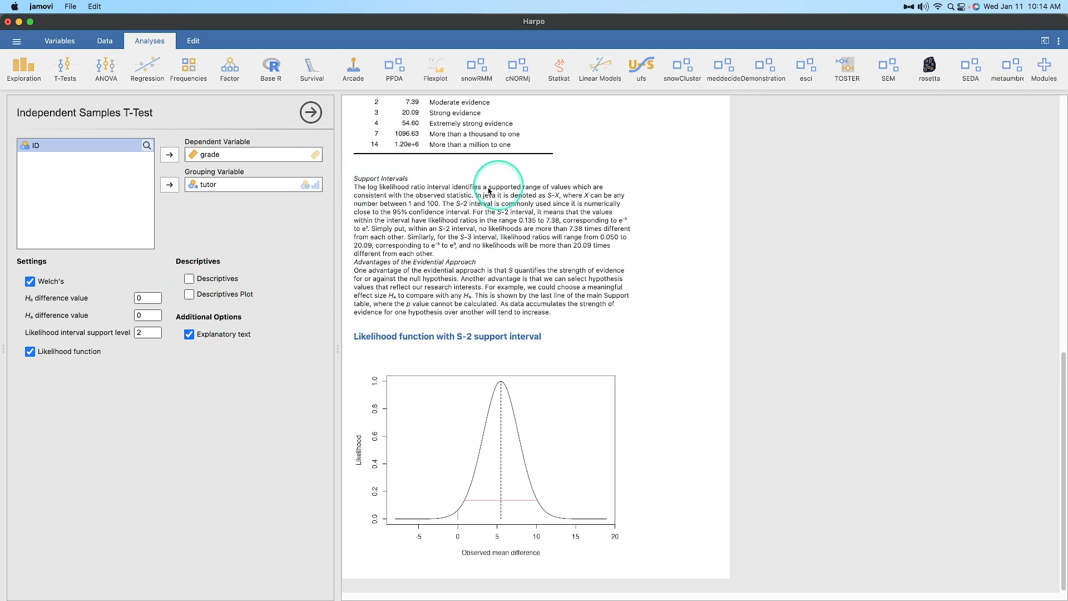
{"action": "scroll", "coordinate": [489, 302], "scroll_direction": "up", "scroll_amount": 15}
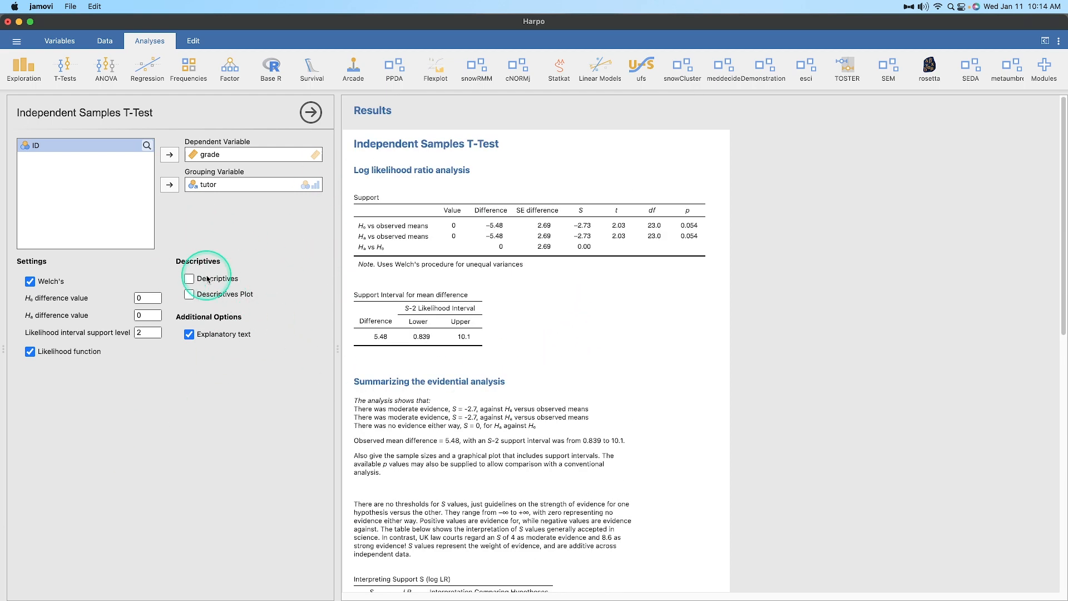
- Add the group descriptives table and the descriptives plot, and review the means plot alongside the likelihood function
{"action": "left_click", "coordinate": [189, 279]}
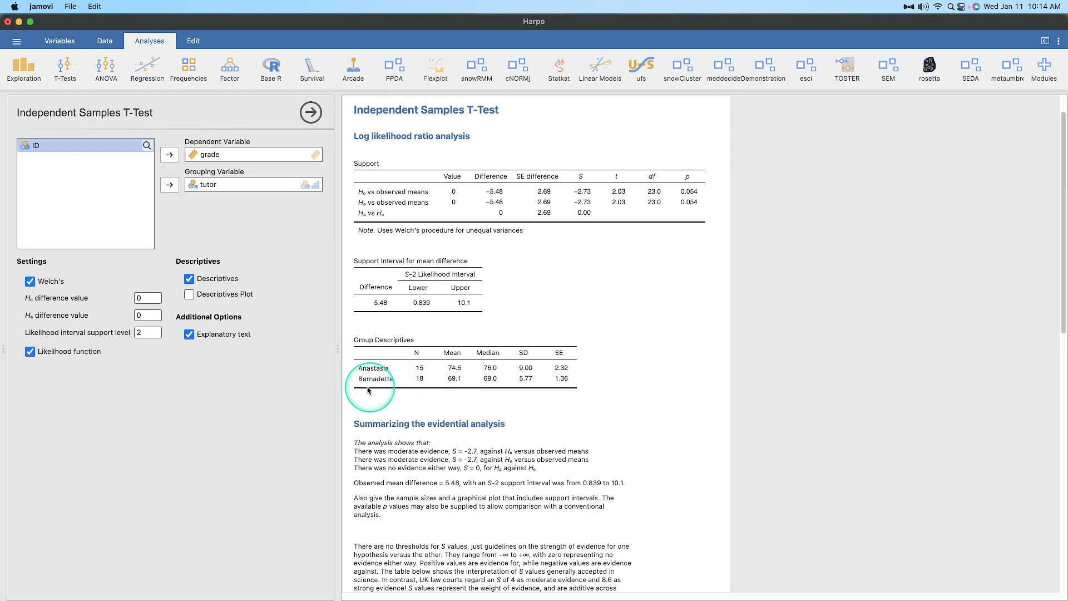
{"action": "left_click", "coordinate": [245, 294]}
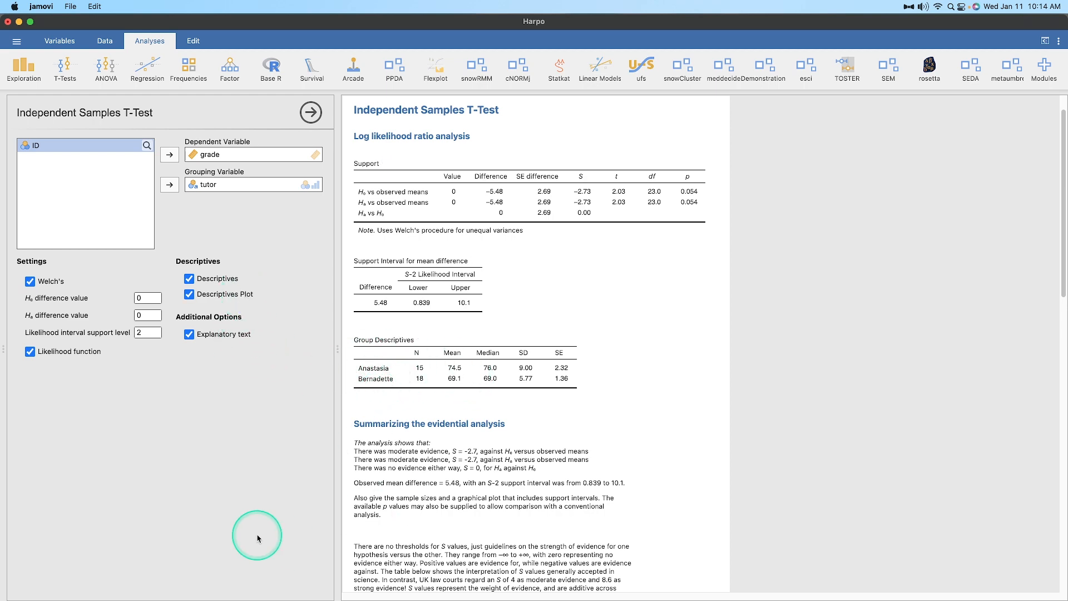
{"action": "scroll", "coordinate": [564, 436], "scroll_direction": "down", "scroll_amount": 15}
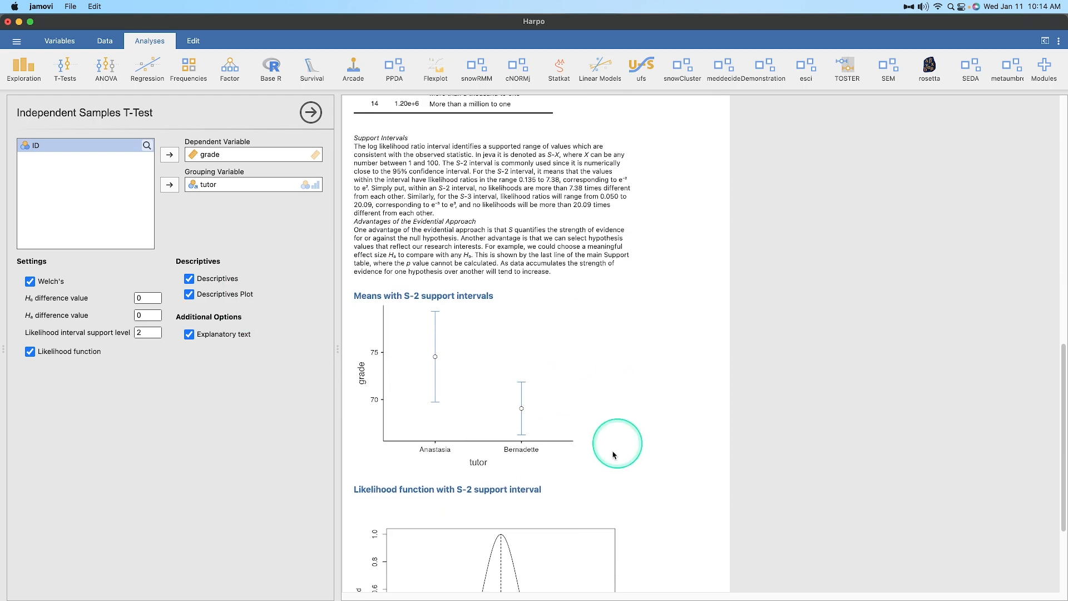
{"action": "scroll", "coordinate": [614, 455], "scroll_direction": "down", "scroll_amount": 5}
{"action": "scroll", "coordinate": [565, 419], "scroll_direction": "up", "scroll_amount": 3}
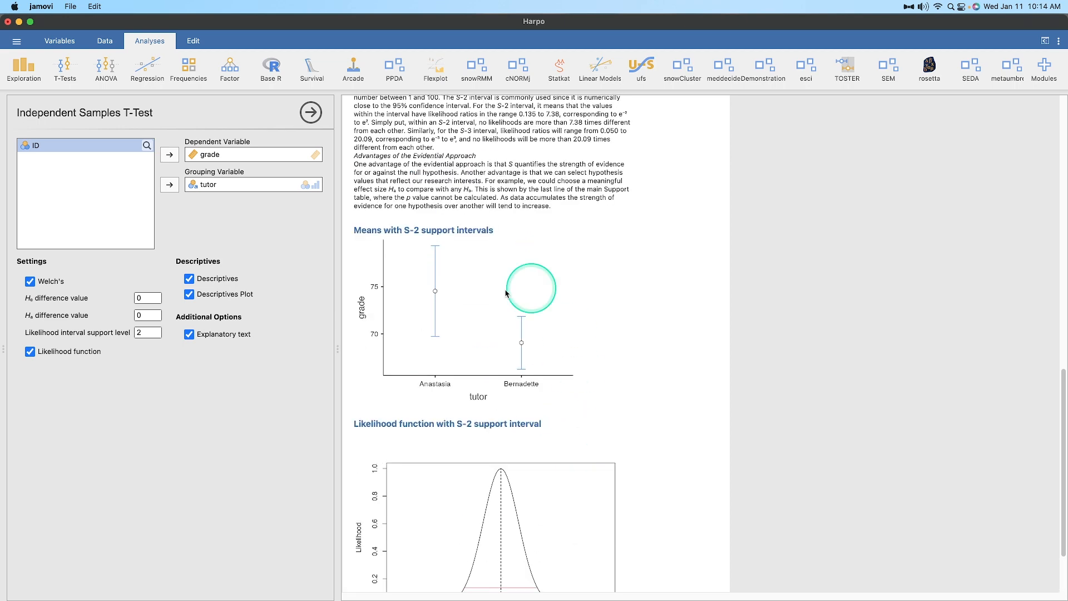
{"action": "scroll", "coordinate": [579, 423], "scroll_direction": "up", "scroll_amount": 3}
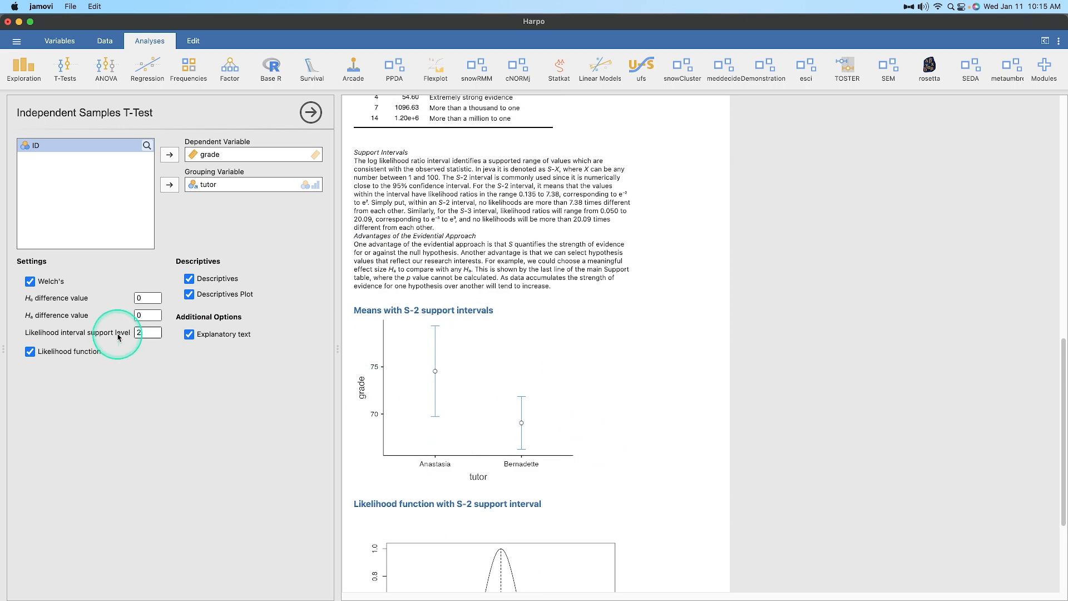
{"action": "scroll", "coordinate": [574, 400], "scroll_direction": "down", "scroll_amount": 3}
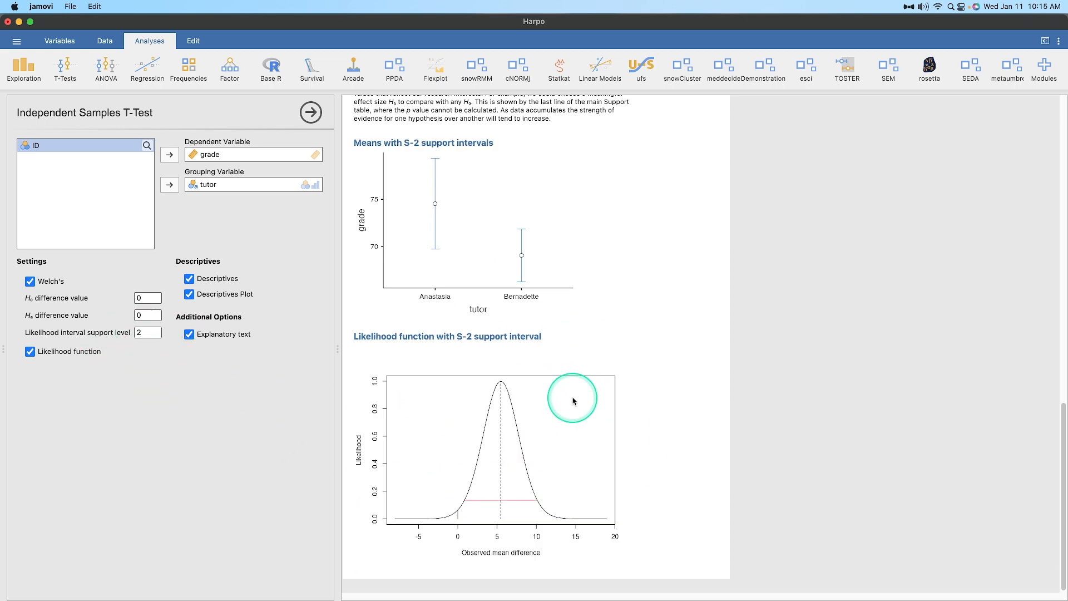
{"action": "scroll", "coordinate": [549, 484], "scroll_direction": "up", "scroll_amount": 3}
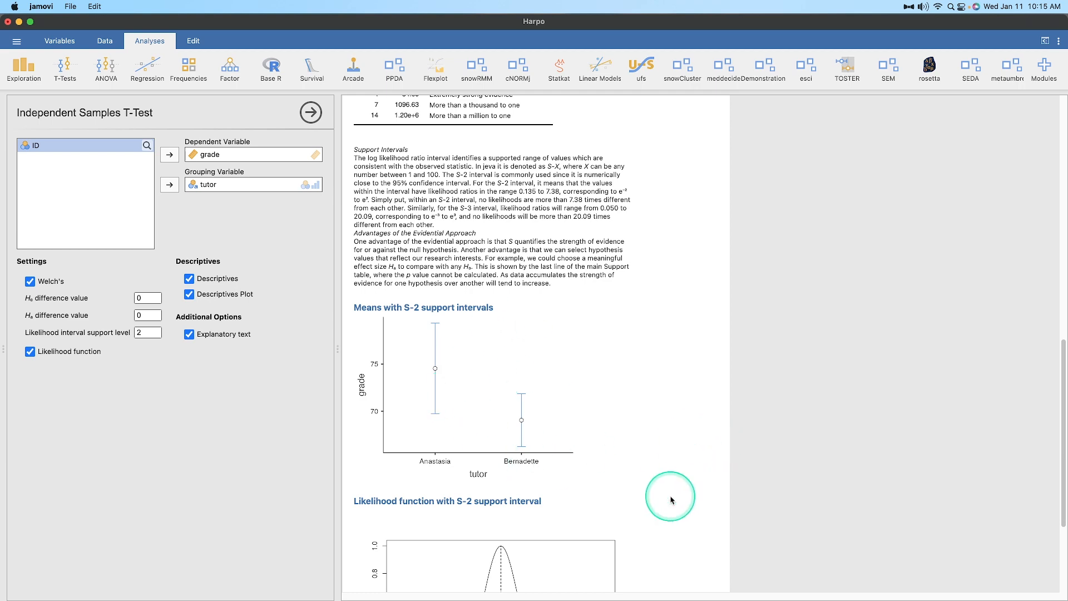
- Examine the S, t, df and p values in the Support table and the sample sizes in the Group Descriptives table
{"action": "scroll", "coordinate": [671, 500], "scroll_direction": "up", "scroll_amount": 15}
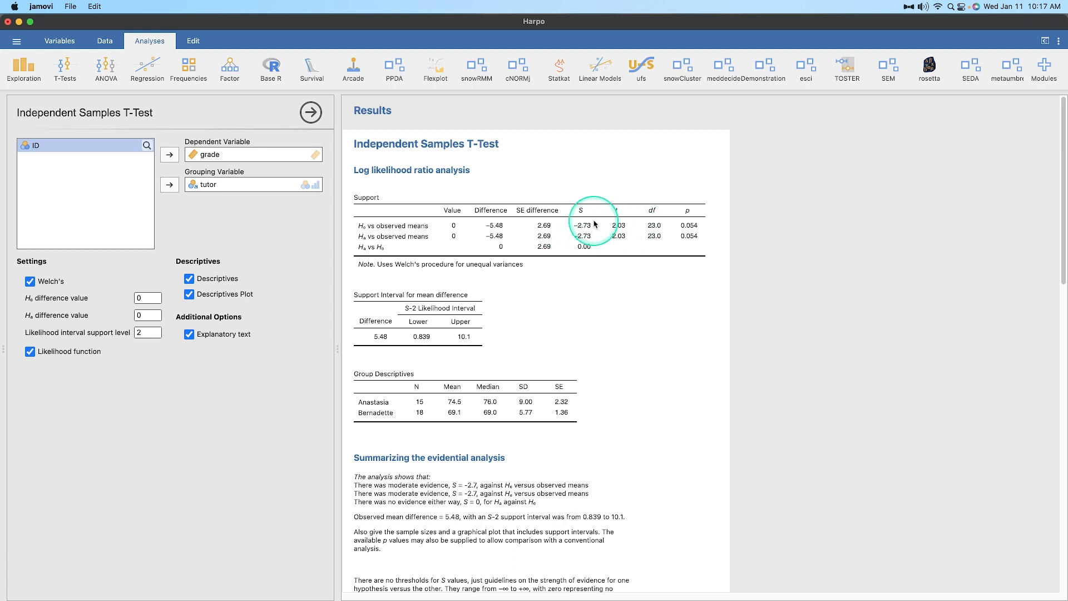
{"action": "key", "text": "ctrl"}
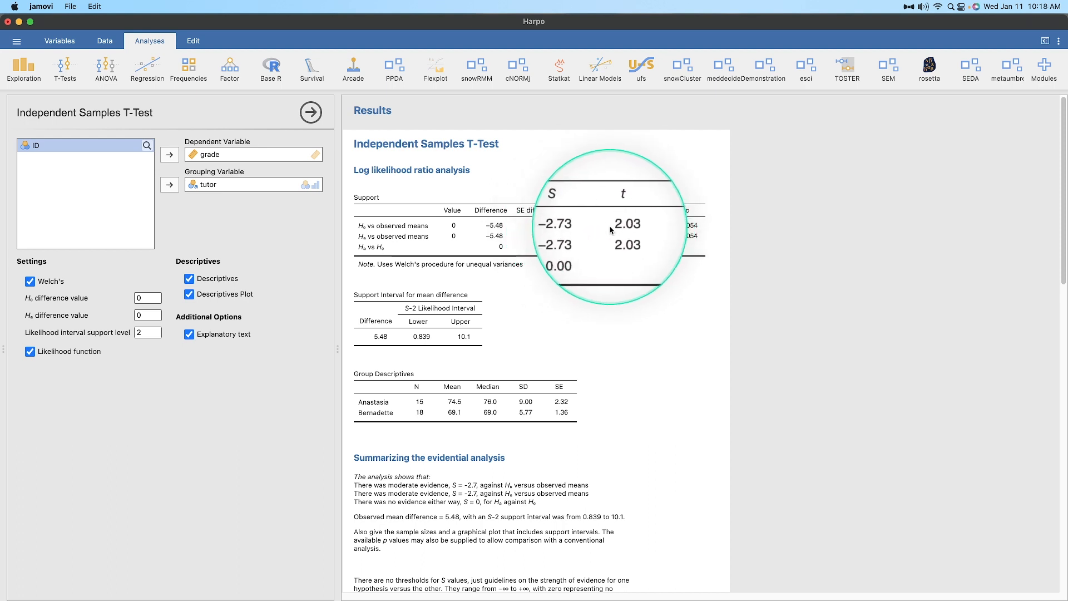
{"action": "key", "text": "ctrl"}
{"action": "key", "text": "ctrl"}
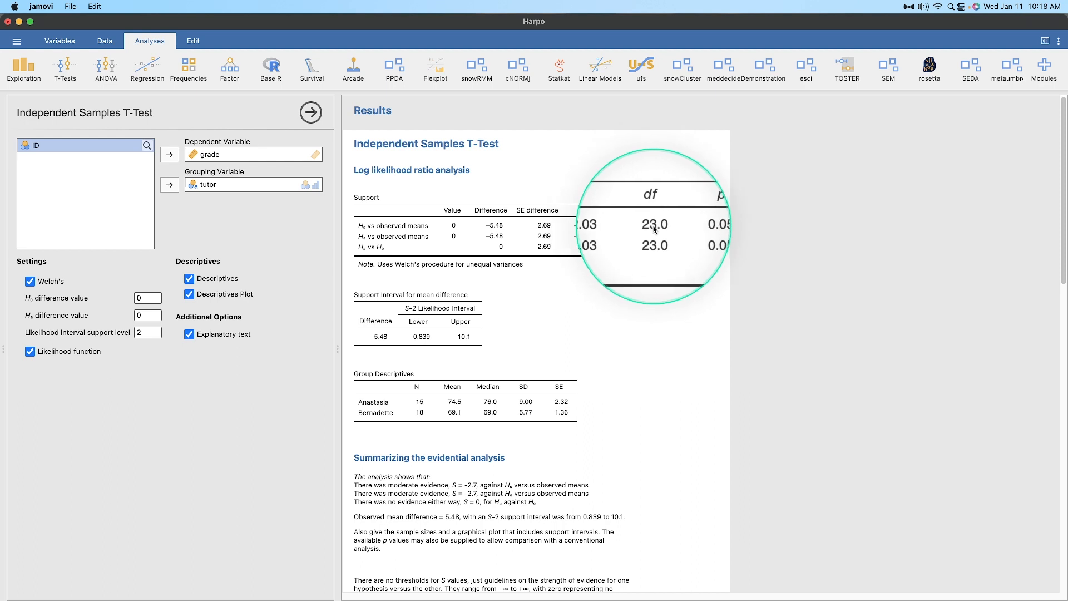
{"action": "key", "text": "ctrl"}
{"action": "key", "text": "ctrl"}
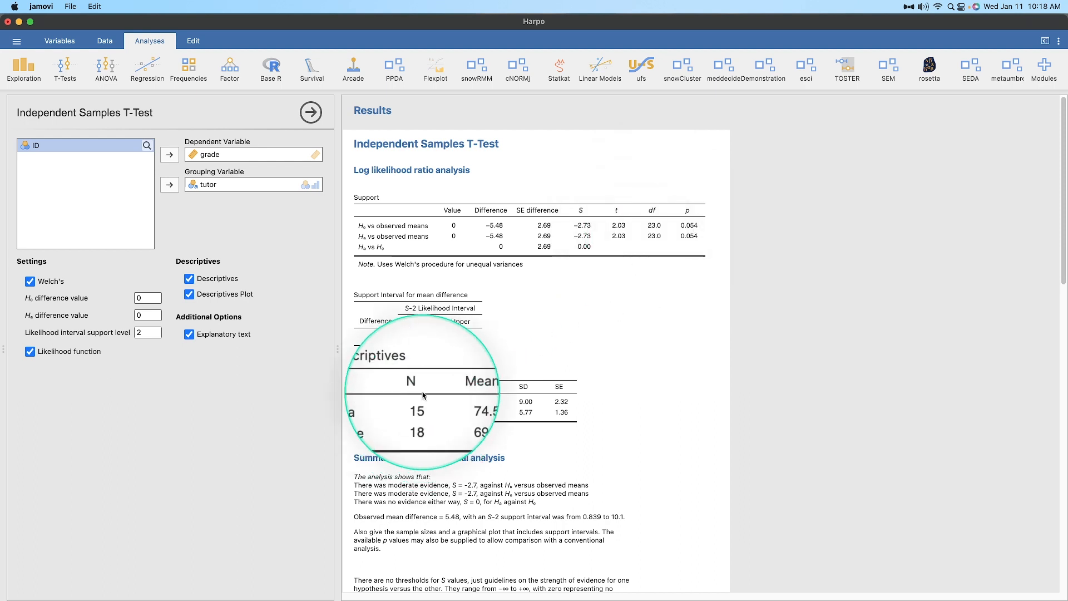
{"action": "key", "text": "ctrl"}
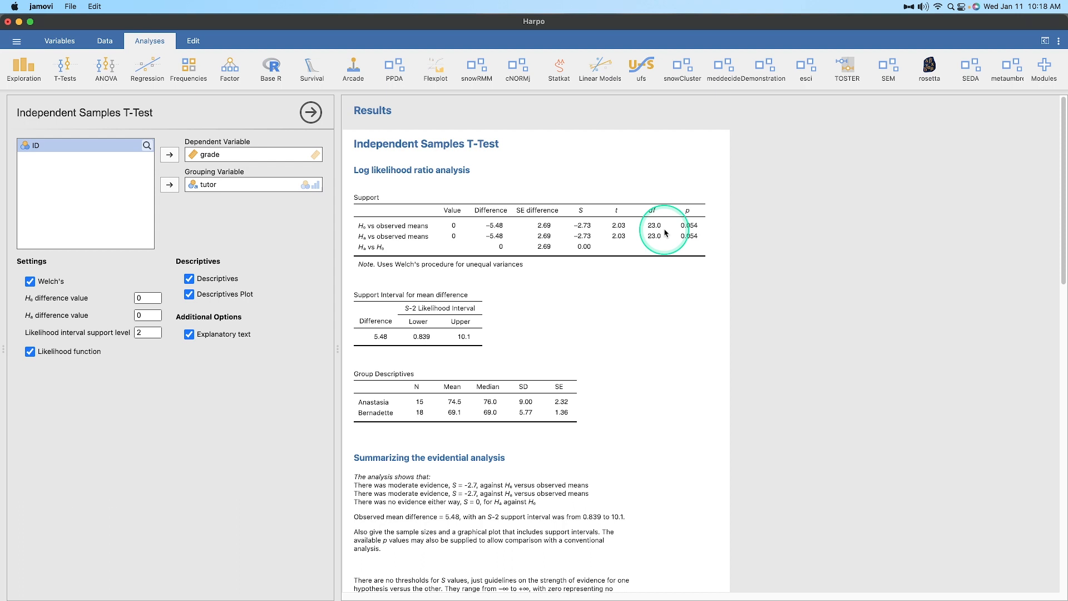
{"action": "key", "text": "ctrl"}
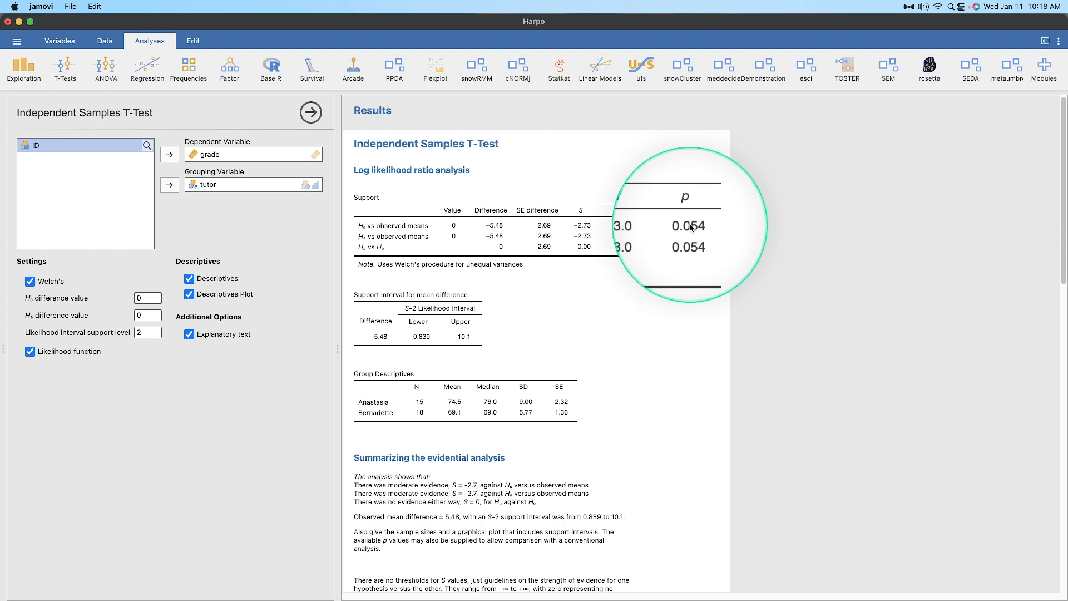
{"action": "key", "text": "ctrl"}
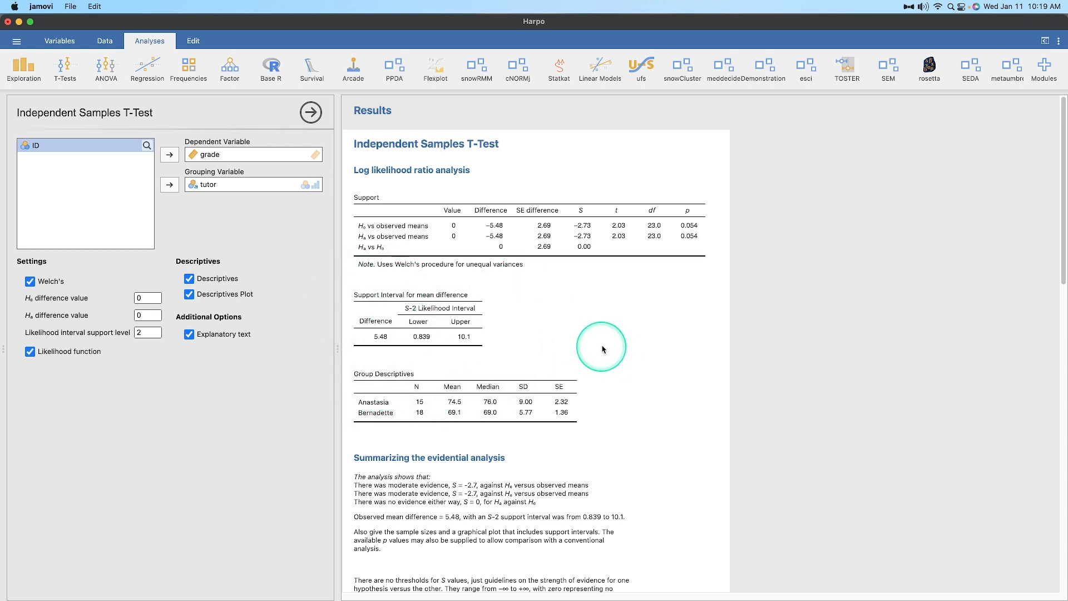
- Compare the evidential analysis summary and the S interpretation table with the hypothesis rows of the Support table
{"action": "scroll", "coordinate": [559, 363], "scroll_direction": "down", "scroll_amount": 3}
{"action": "scroll", "coordinate": [528, 306], "scroll_direction": "down", "scroll_amount": 4}
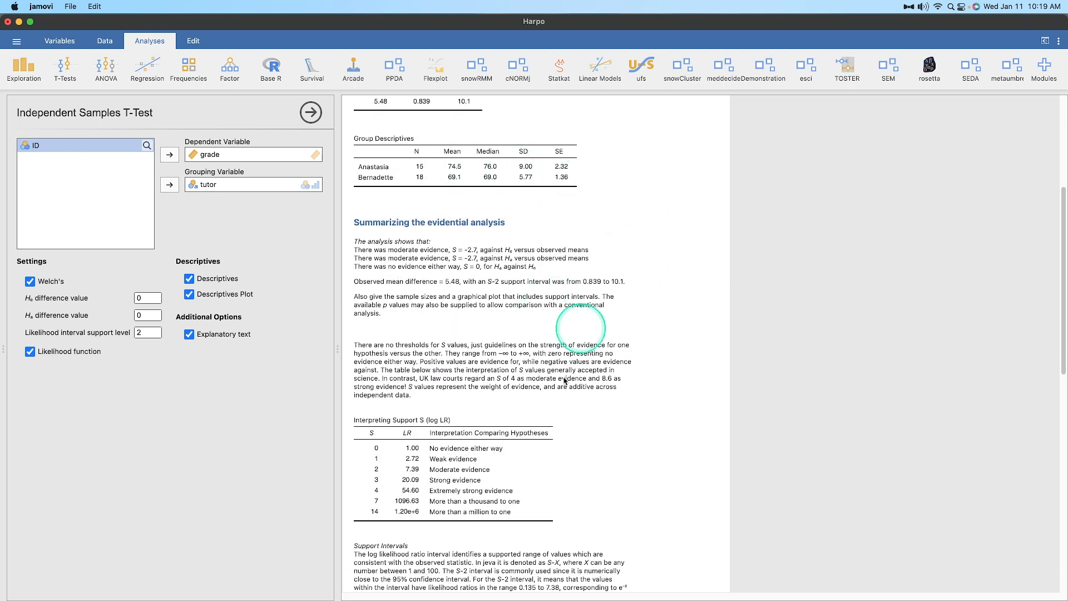
{"action": "scroll", "coordinate": [649, 467], "scroll_direction": "up", "scroll_amount": 7}
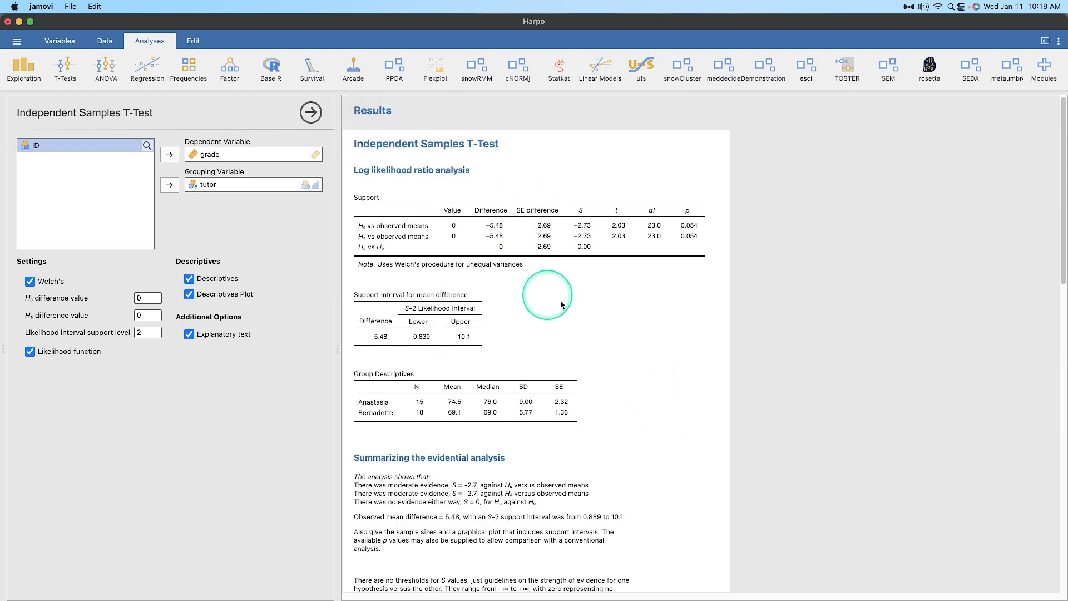
{"action": "scroll", "coordinate": [622, 307], "scroll_direction": "down", "scroll_amount": 5}
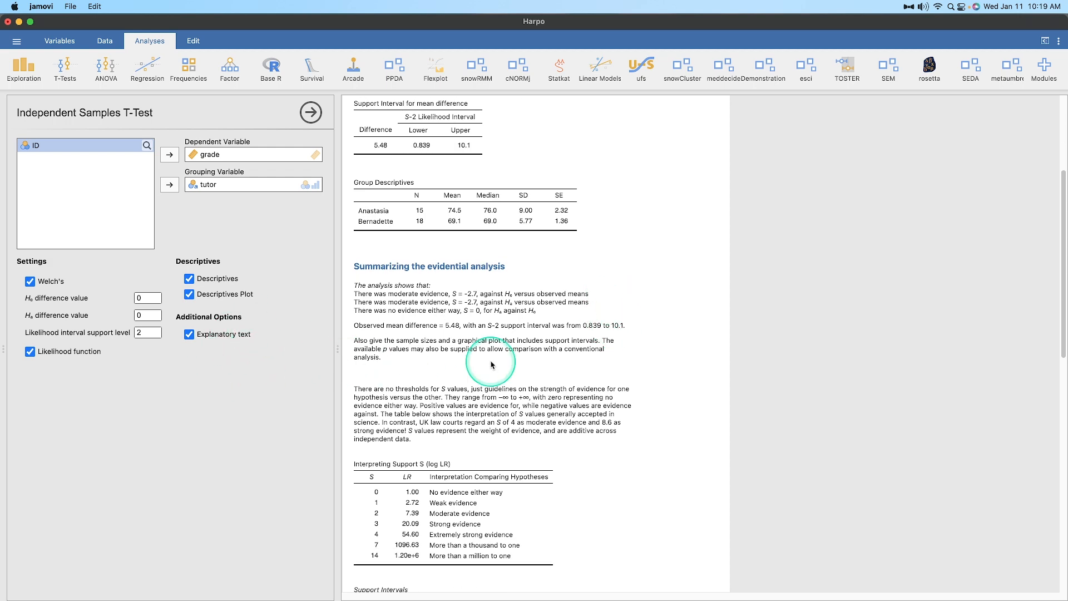
{"action": "scroll", "coordinate": [491, 364], "scroll_direction": "up", "scroll_amount": 8}
{"action": "scroll", "coordinate": [551, 272], "scroll_direction": "down", "scroll_amount": 4}
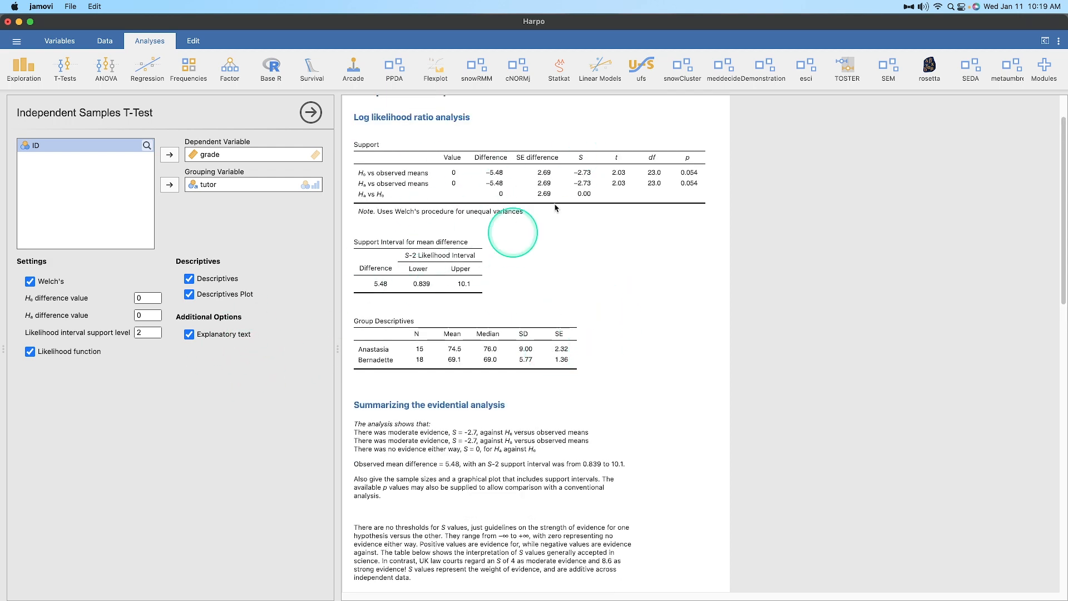
{"action": "scroll", "coordinate": [526, 295], "scroll_direction": "down", "scroll_amount": 5}
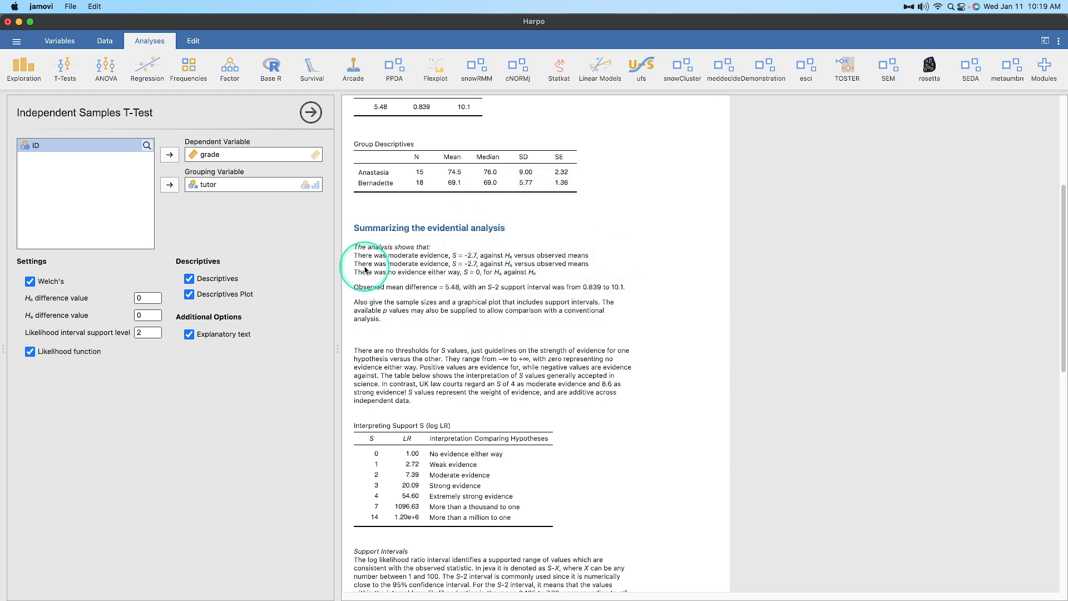
{"action": "scroll", "coordinate": [361, 211], "scroll_direction": "up", "scroll_amount": 5}
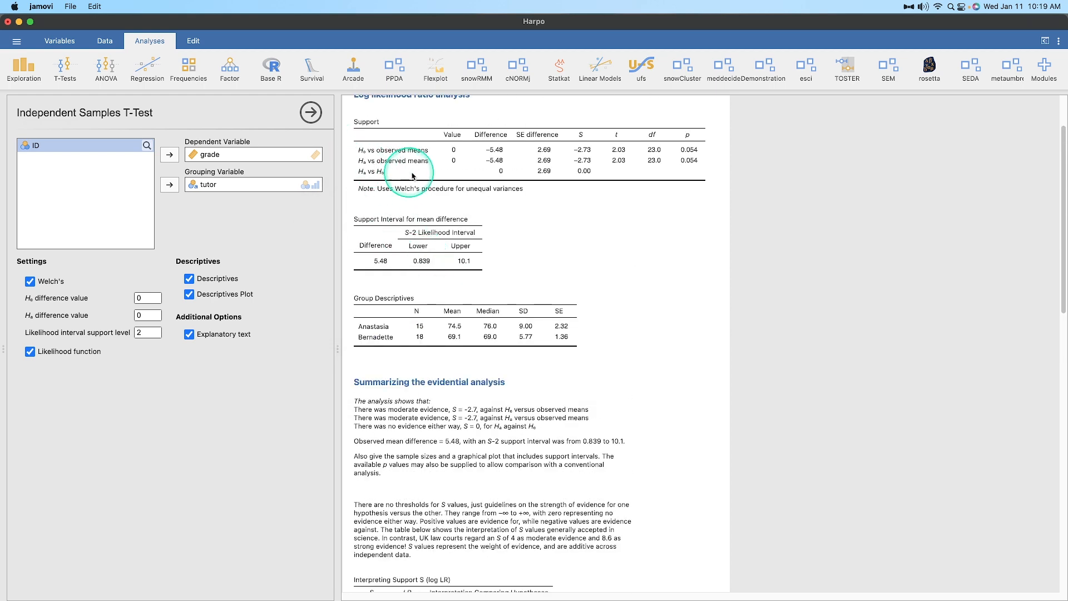
- Read the evidential analysis summary for the hypothesis comparisons, the observed mean difference, its support interval and the reporting advice
{"action": "scroll", "coordinate": [588, 414], "scroll_direction": "down", "scroll_amount": 1}
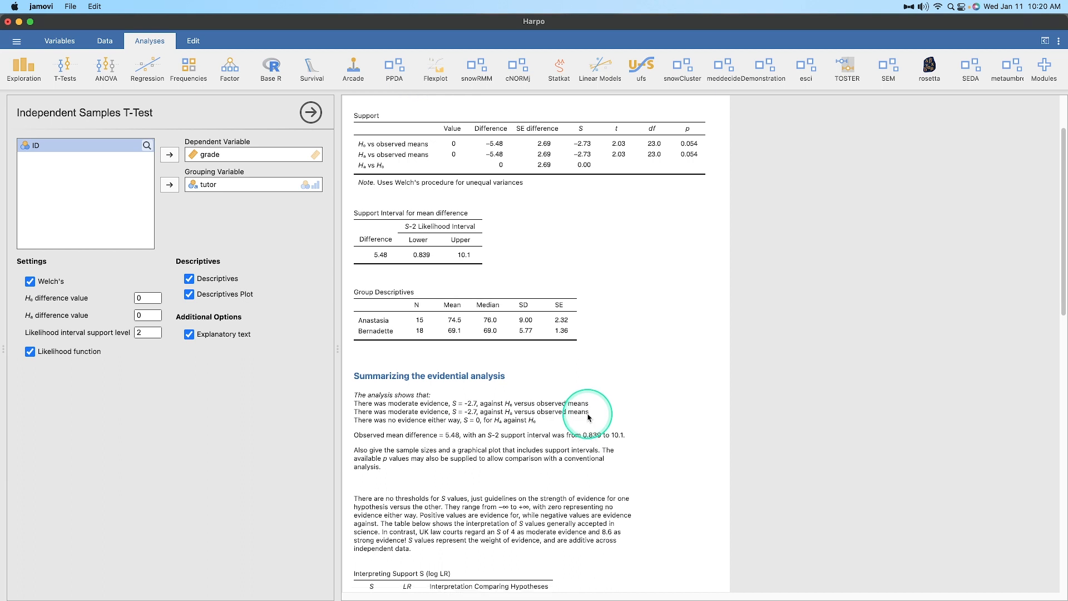
{"action": "scroll", "coordinate": [490, 312], "scroll_direction": "down", "scroll_amount": 2}
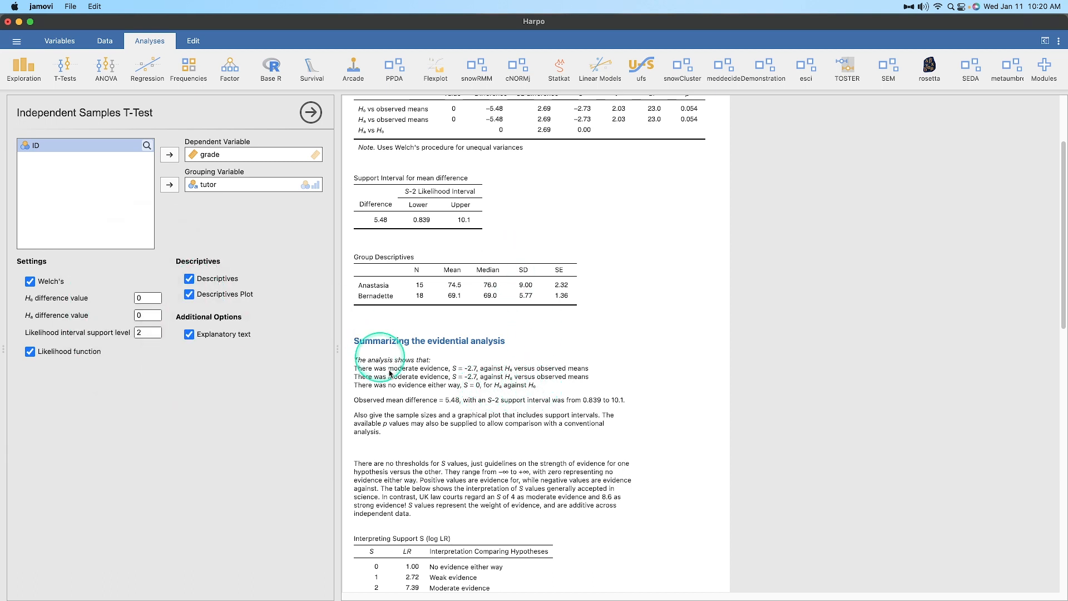
{"action": "scroll", "coordinate": [590, 318], "scroll_direction": "down", "scroll_amount": 3}
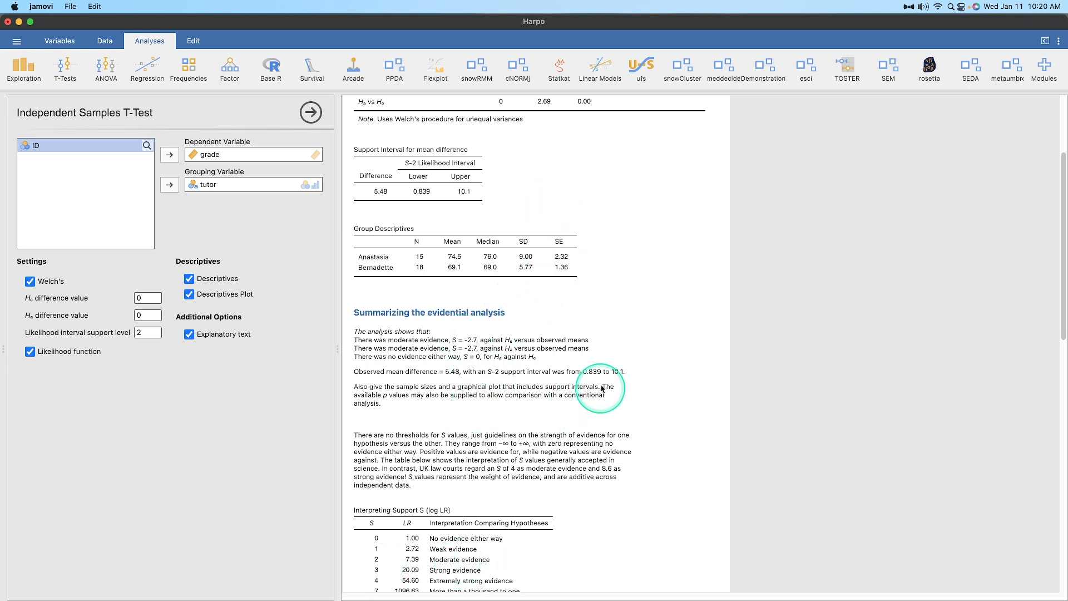
{"action": "scroll", "coordinate": [529, 352], "scroll_direction": "down", "scroll_amount": 2}
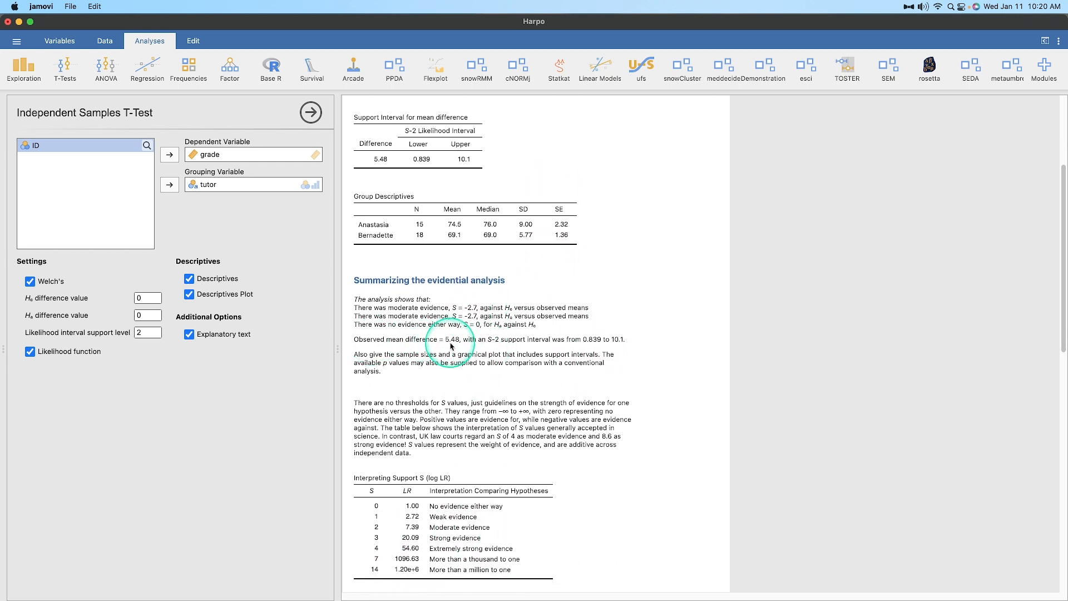
{"action": "key", "text": "ctrl"}
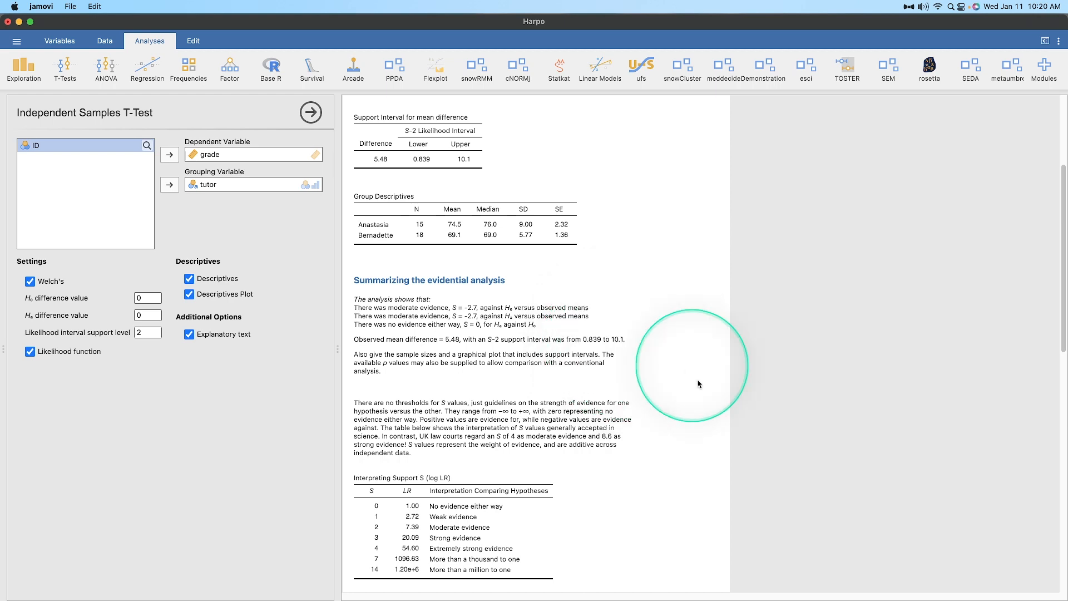
{"action": "scroll", "coordinate": [623, 445], "scroll_direction": "down", "scroll_amount": 5}
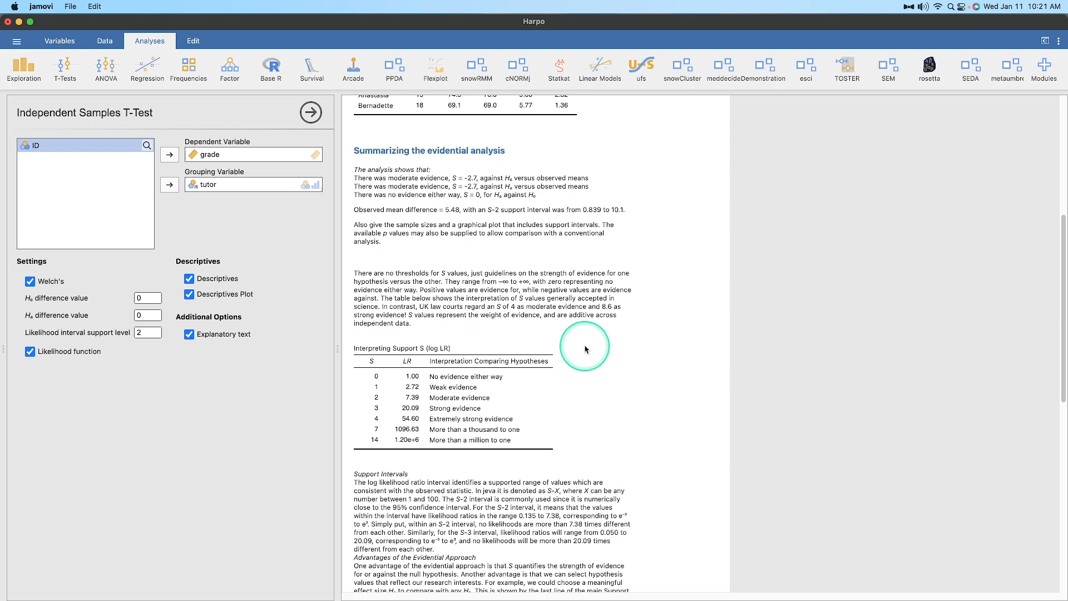
- Examine the Support table, the guidelines for interpreting S, the support interval notes, and the means and likelihood function plots
{"action": "scroll", "coordinate": [586, 349], "scroll_direction": "up", "scroll_amount": 6}
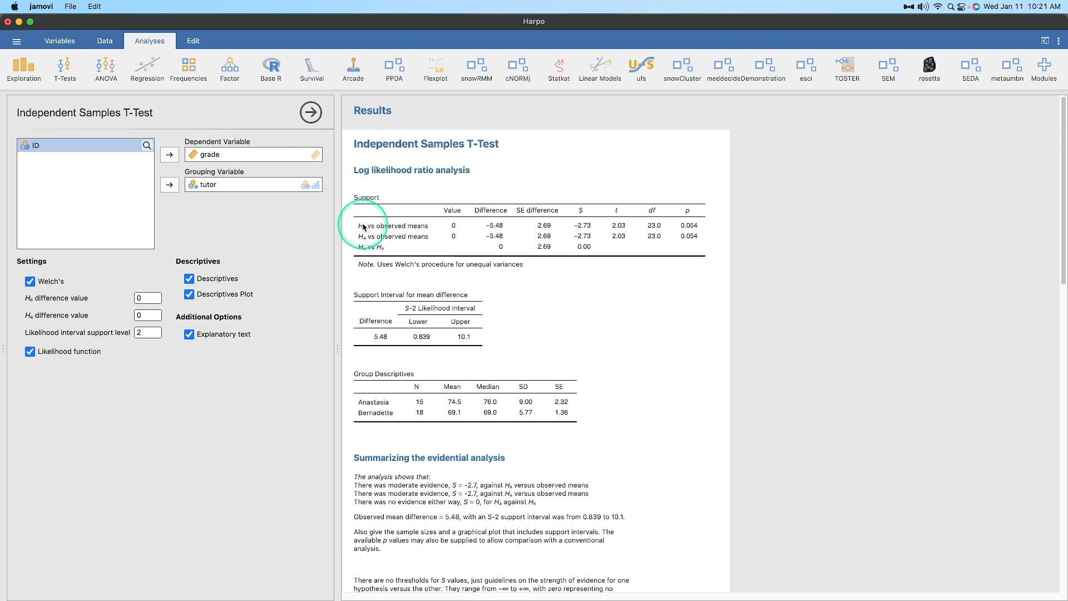
{"action": "scroll", "coordinate": [498, 331], "scroll_direction": "down", "scroll_amount": 5}
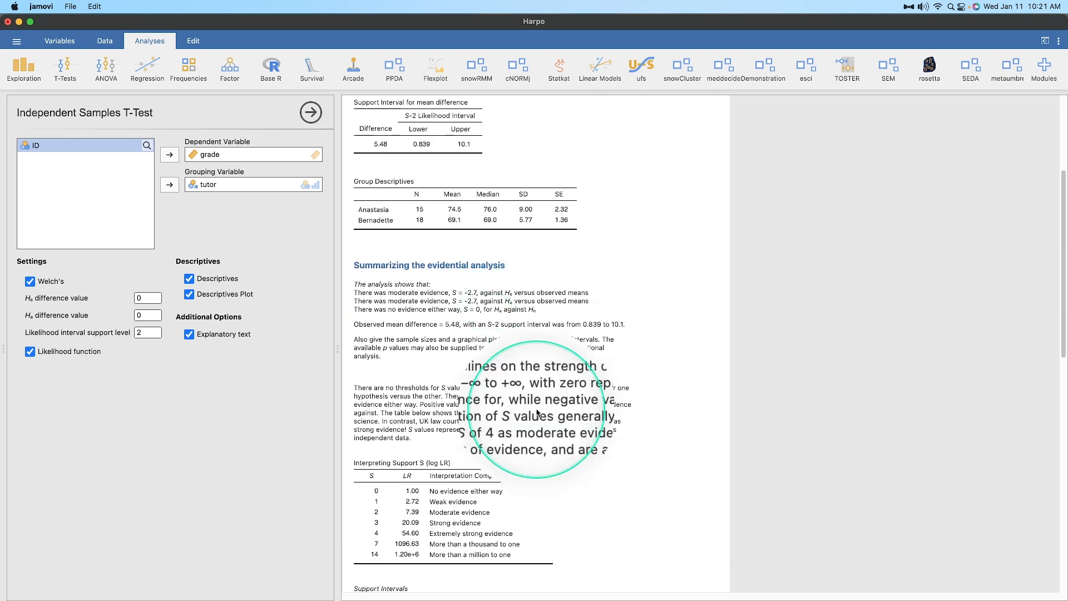
{"action": "scroll", "coordinate": [538, 413], "scroll_direction": "down", "scroll_amount": 2}
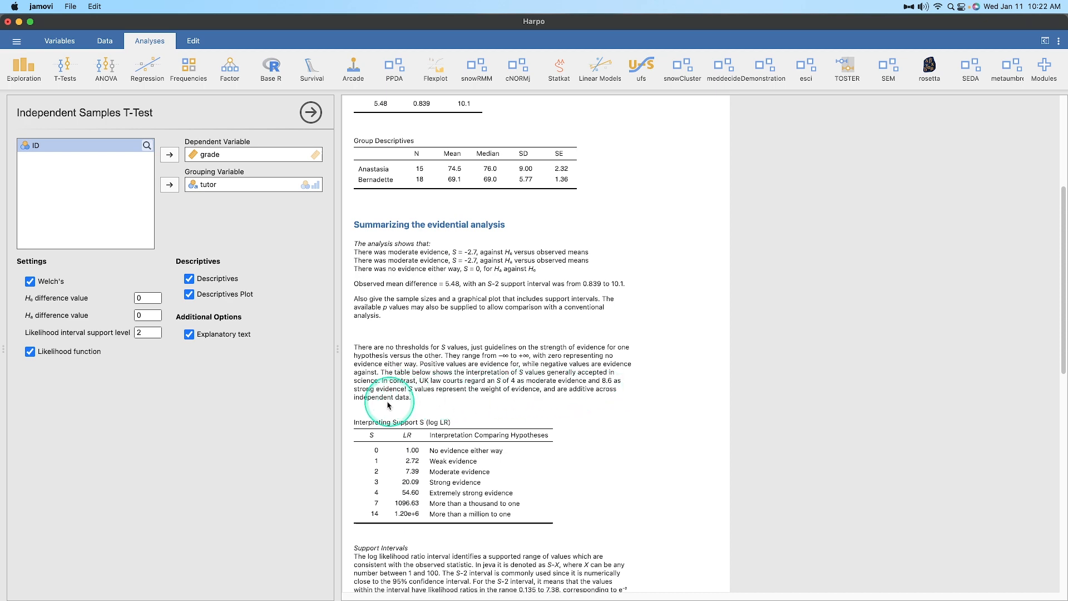
{"action": "scroll", "coordinate": [388, 405], "scroll_direction": "down", "scroll_amount": 5}
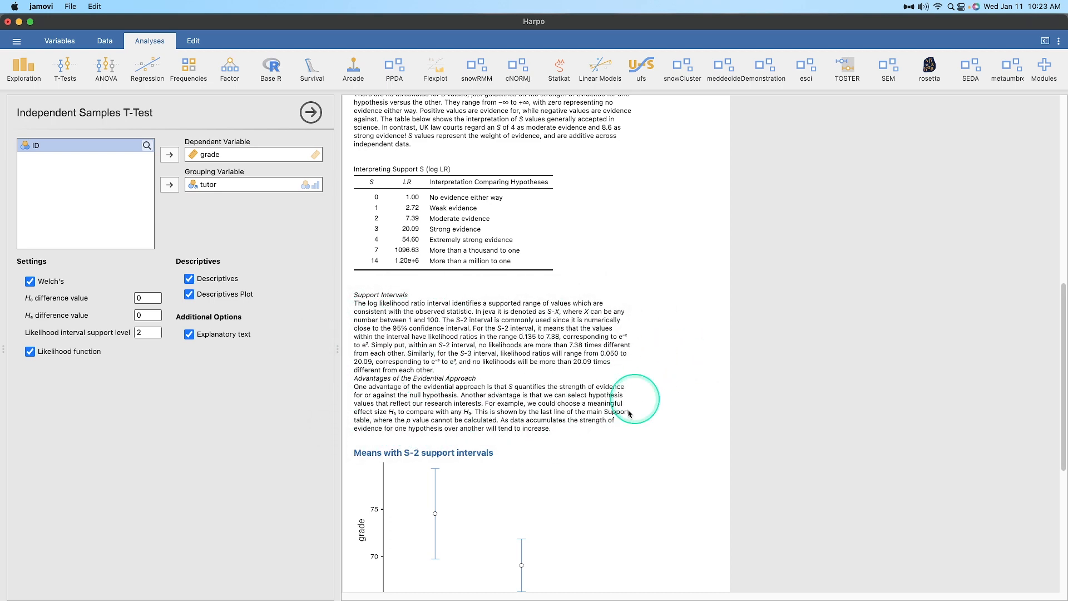
{"action": "scroll", "coordinate": [629, 413], "scroll_direction": "down", "scroll_amount": 5}
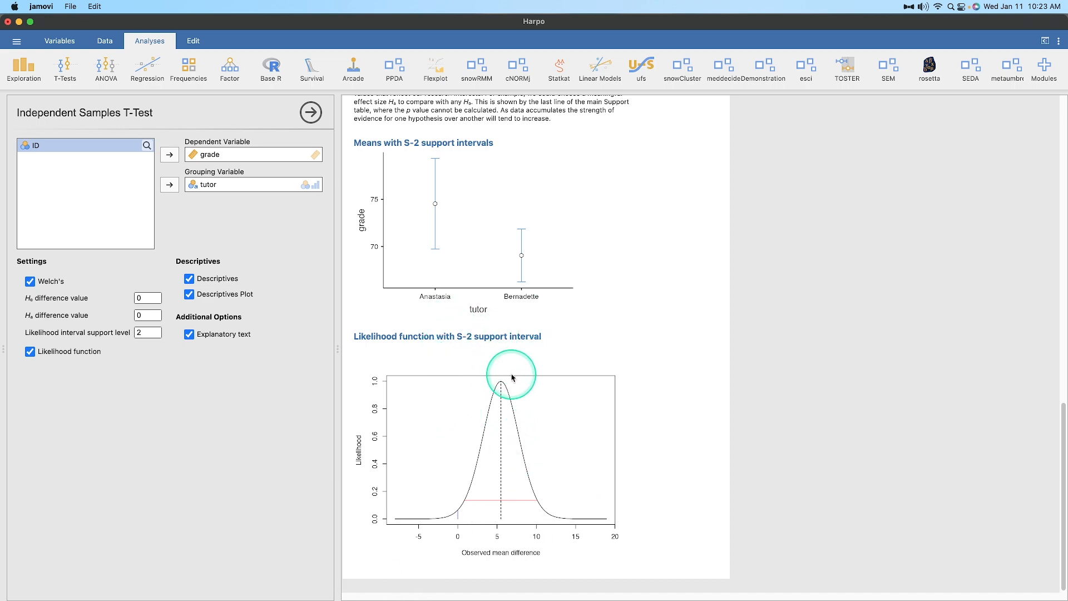
{"action": "scroll", "coordinate": [584, 406], "scroll_direction": "up", "scroll_amount": 5}
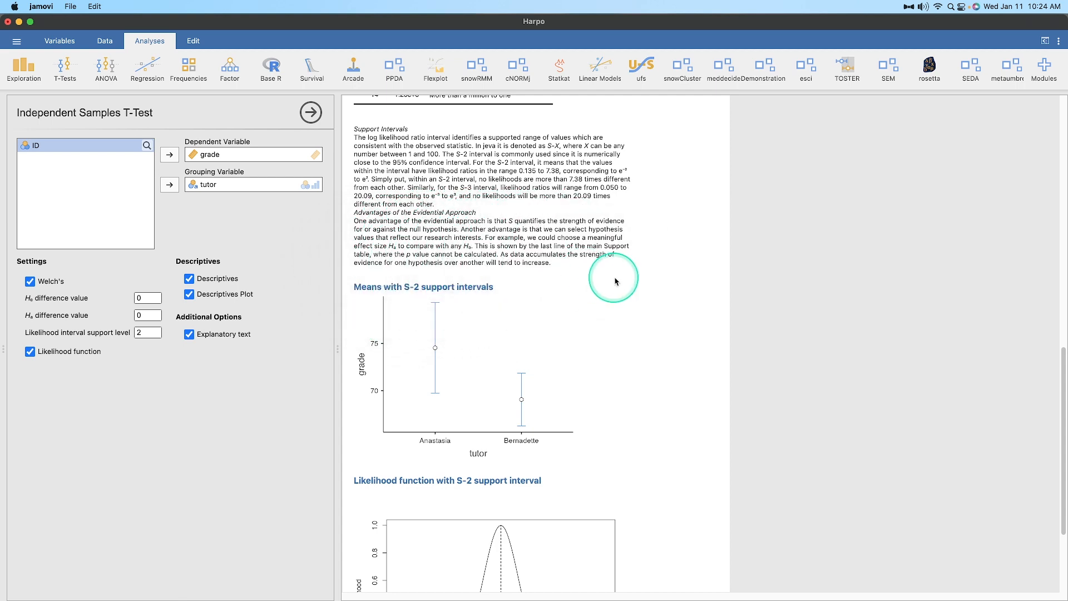
- Set the likelihood interval support level to 3 and review the interval table, means plot and likelihood function
{"action": "scroll", "coordinate": [616, 281], "scroll_direction": "up", "scroll_amount": 15}
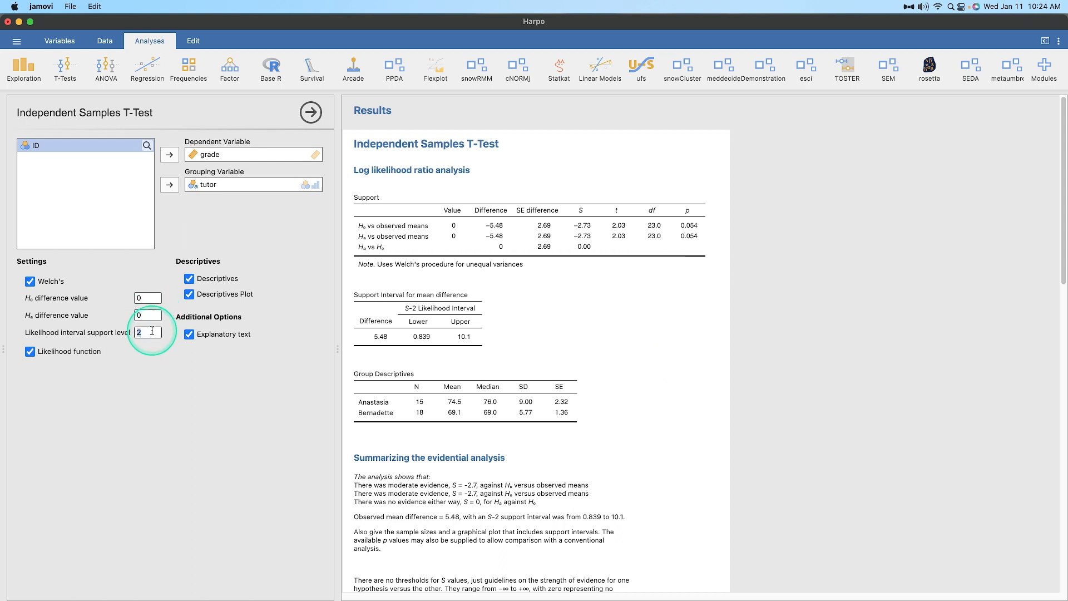
{"action": "left_click", "coordinate": [218, 442]}
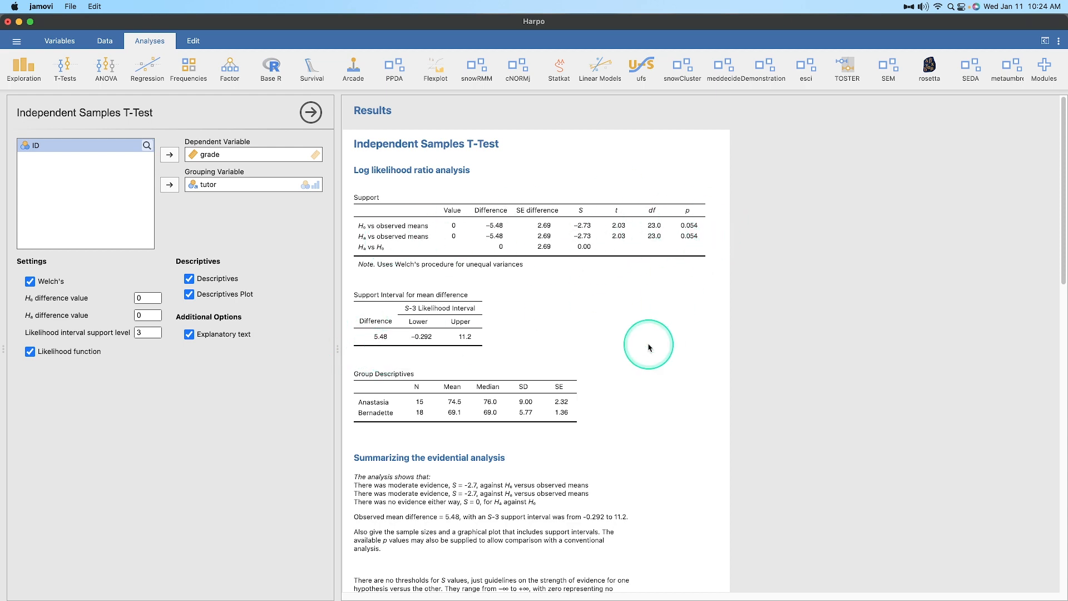
{"action": "scroll", "coordinate": [649, 347], "scroll_direction": "down", "scroll_amount": 3}
{"action": "scroll", "coordinate": [675, 222], "scroll_direction": "down", "scroll_amount": 3}
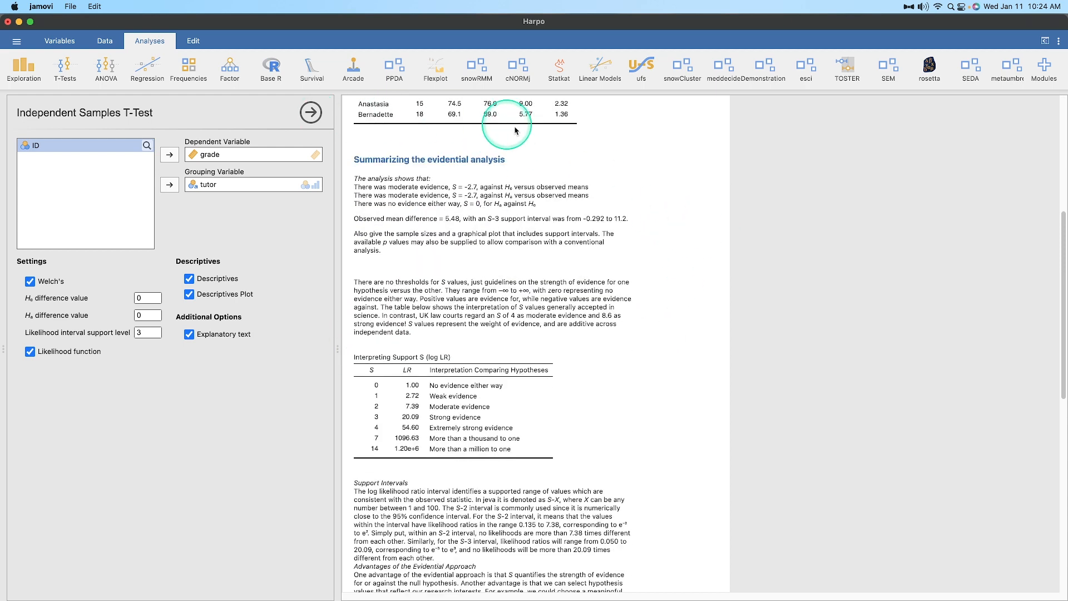
{"action": "scroll", "coordinate": [515, 130], "scroll_direction": "down", "scroll_amount": 3}
{"action": "scroll", "coordinate": [464, 134], "scroll_direction": "up", "scroll_amount": 2}
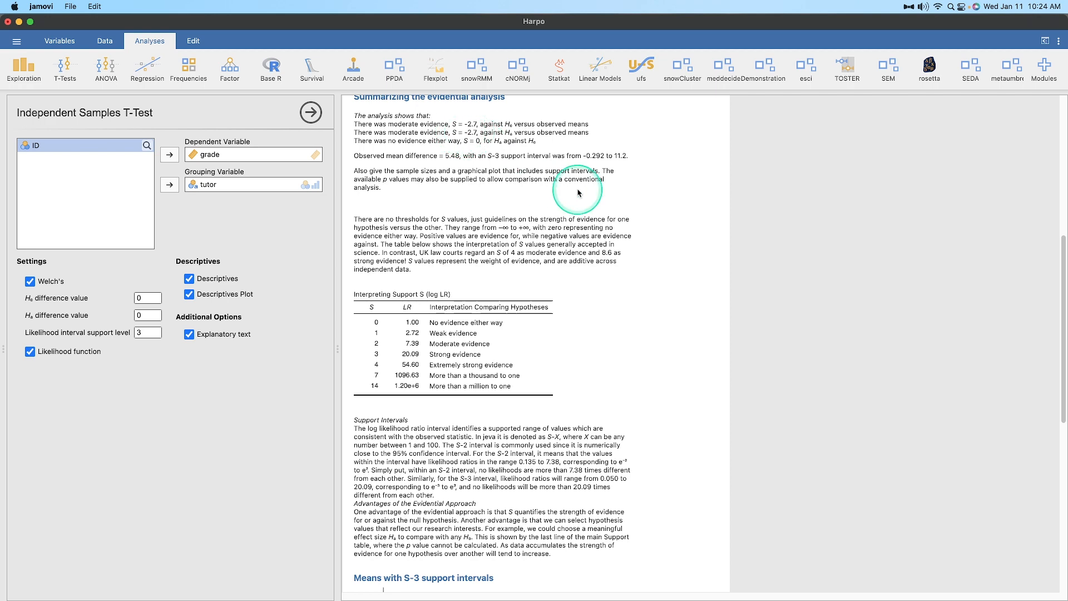
{"action": "scroll", "coordinate": [578, 193], "scroll_direction": "down", "scroll_amount": 8}
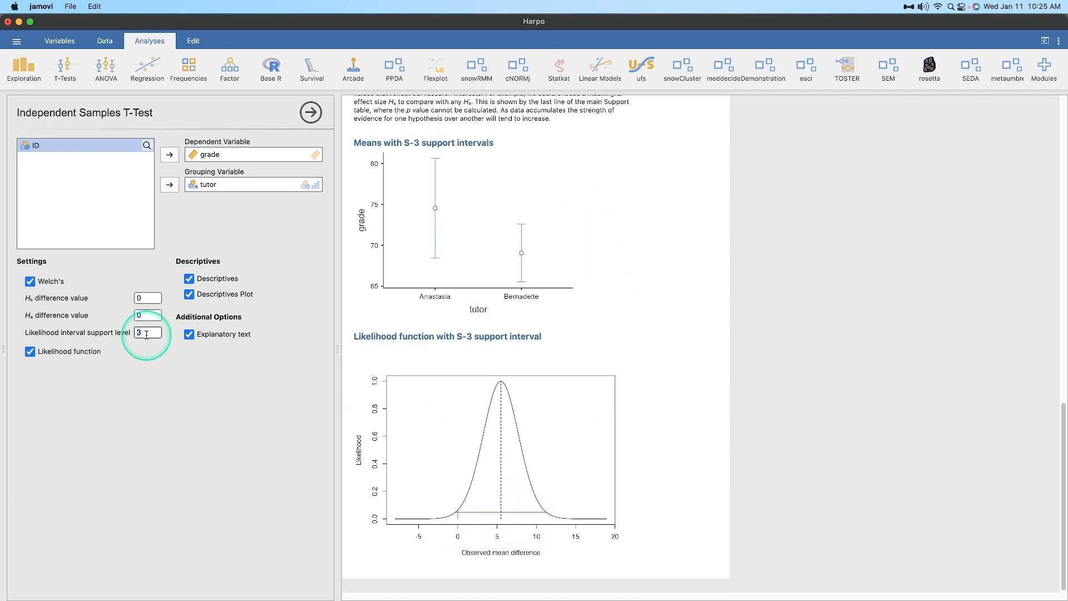
- Switch the likelihood interval support level to 2 and back to 3 to compare the intervals in both plots
{"action": "left_click", "coordinate": [179, 399]}
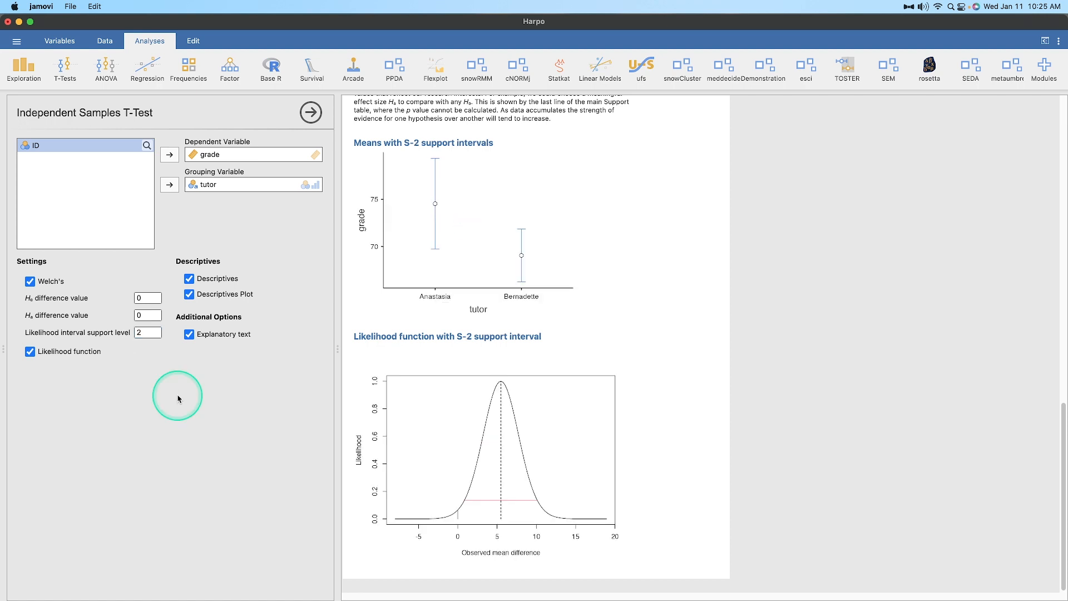
{"action": "type", "text": "3"}
{"action": "left_click", "coordinate": [186, 447]}
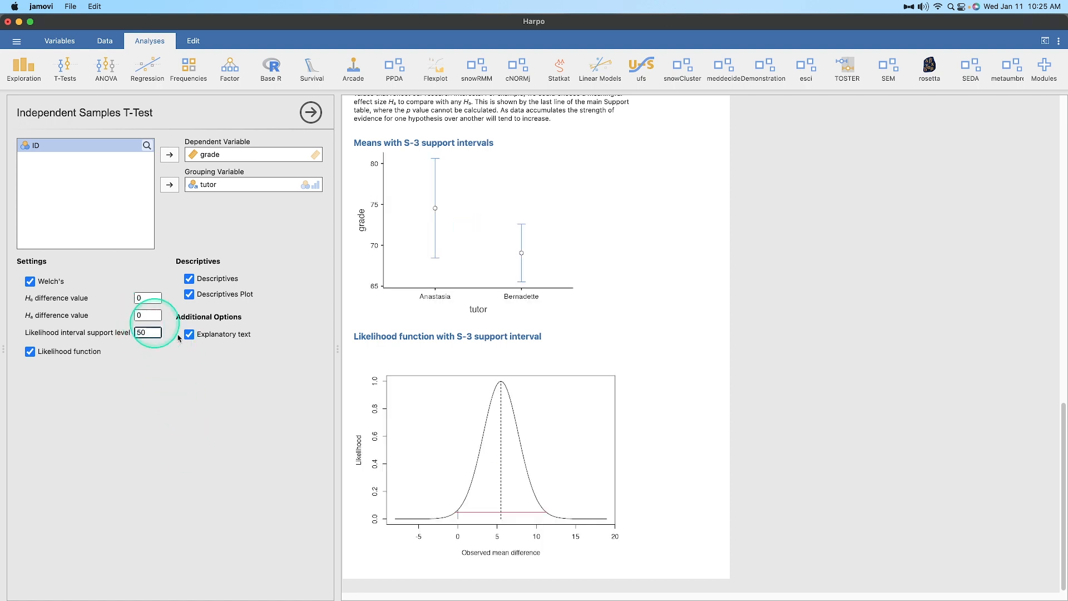
- Set the likelihood interval support level to 50 and examine its effect on the plots and the mean difference interval
{"action": "type", "text": "50"}
{"action": "left_click", "coordinate": [175, 423]}
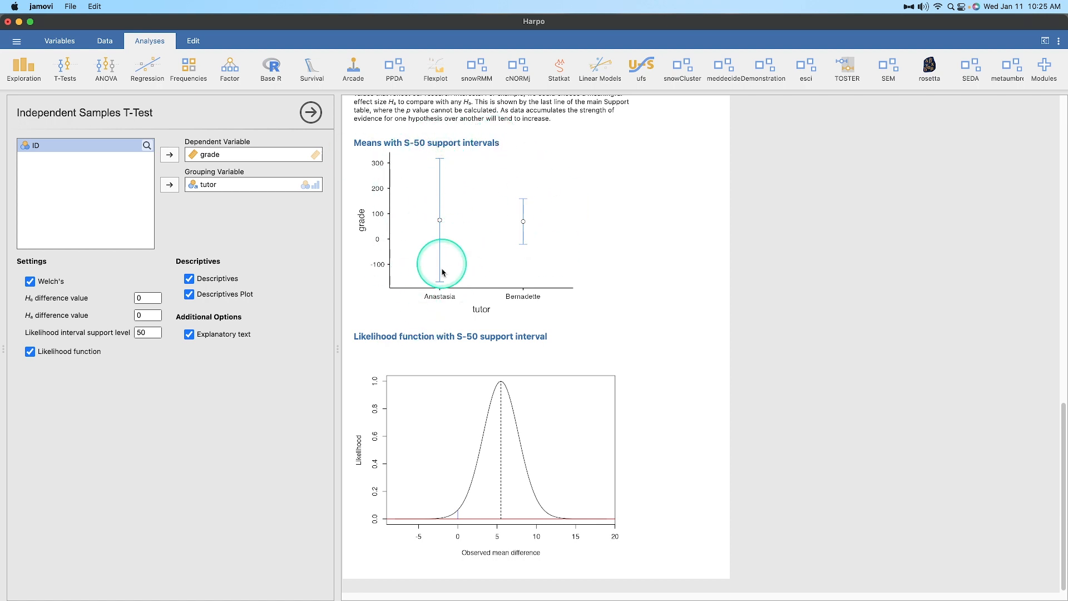
{"action": "scroll", "coordinate": [429, 233], "scroll_direction": "up", "scroll_amount": 1}
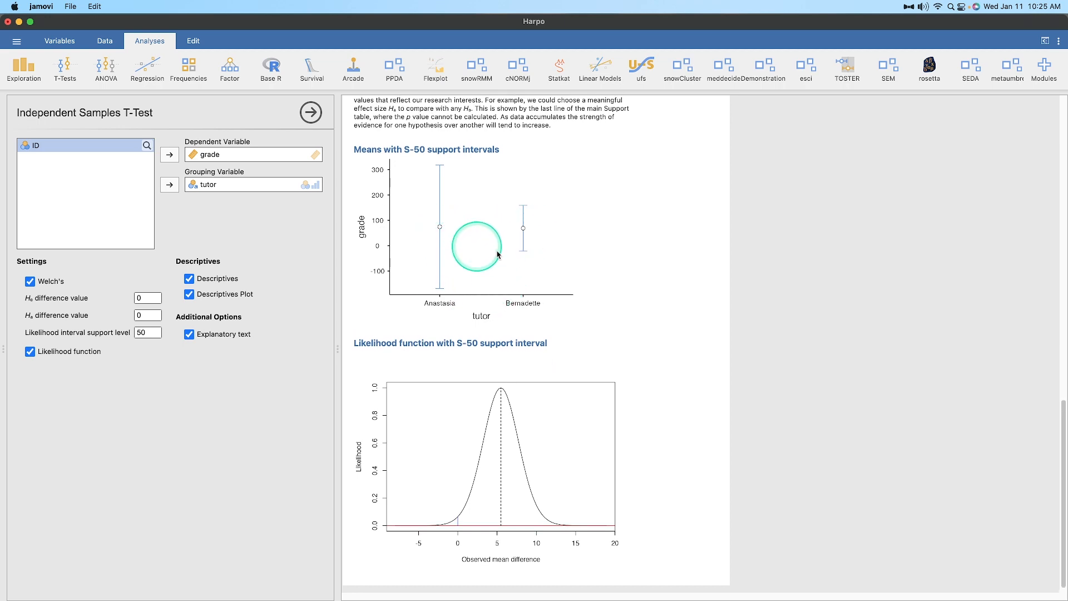
{"action": "scroll", "coordinate": [498, 255], "scroll_direction": "up", "scroll_amount": 15}
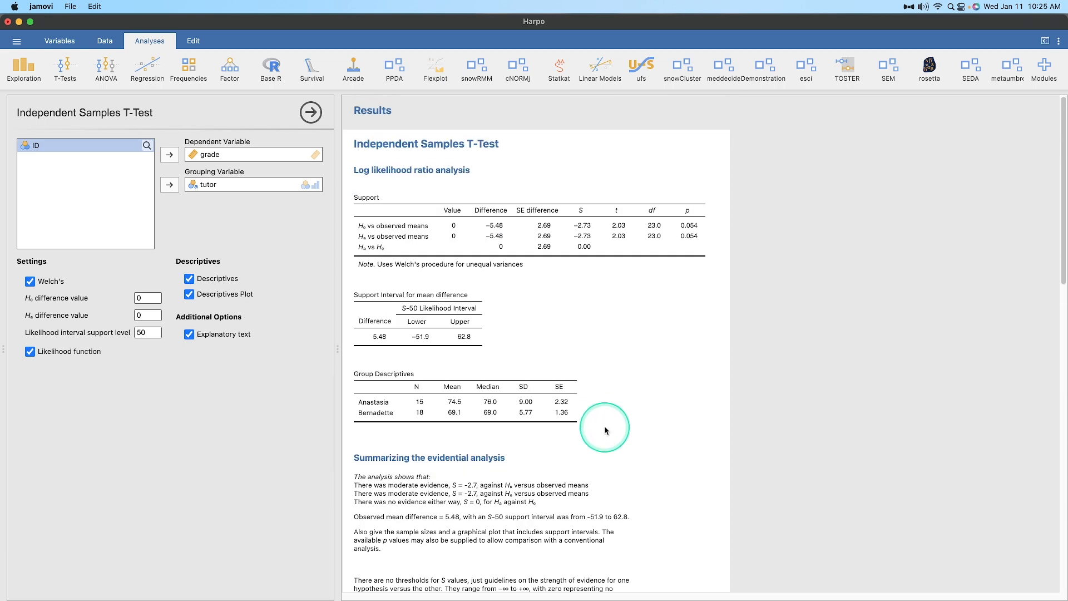
{"action": "scroll", "coordinate": [606, 430], "scroll_direction": "down", "scroll_amount": 5}
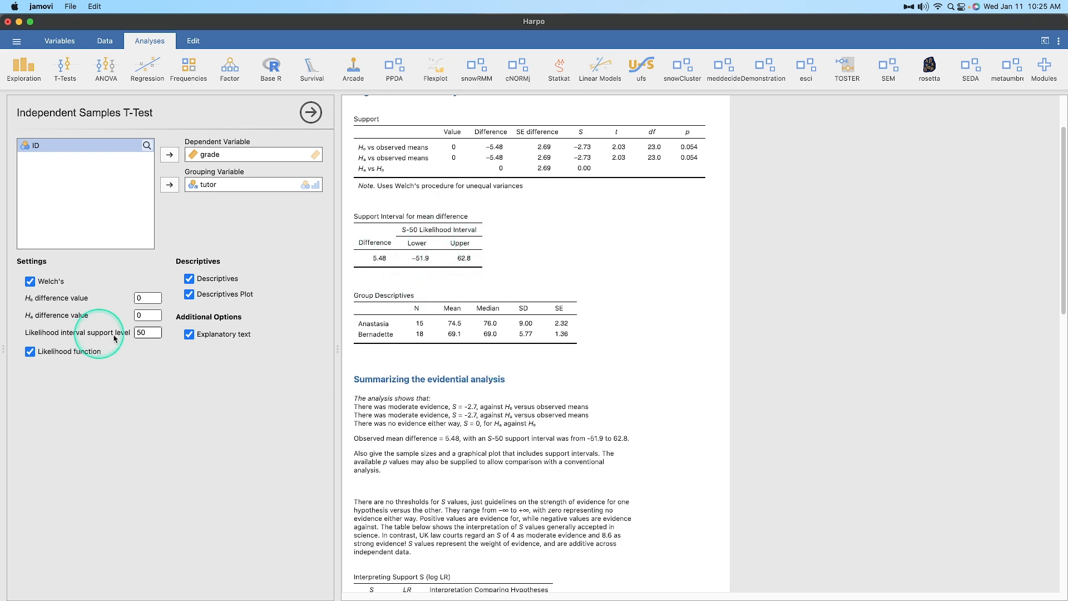
- Set the likelihood interval support level to 1 and review the mean difference interval, summary text, means plot and likelihood function
{"action": "scroll", "coordinate": [790, 432], "scroll_direction": "down", "scroll_amount": 15}
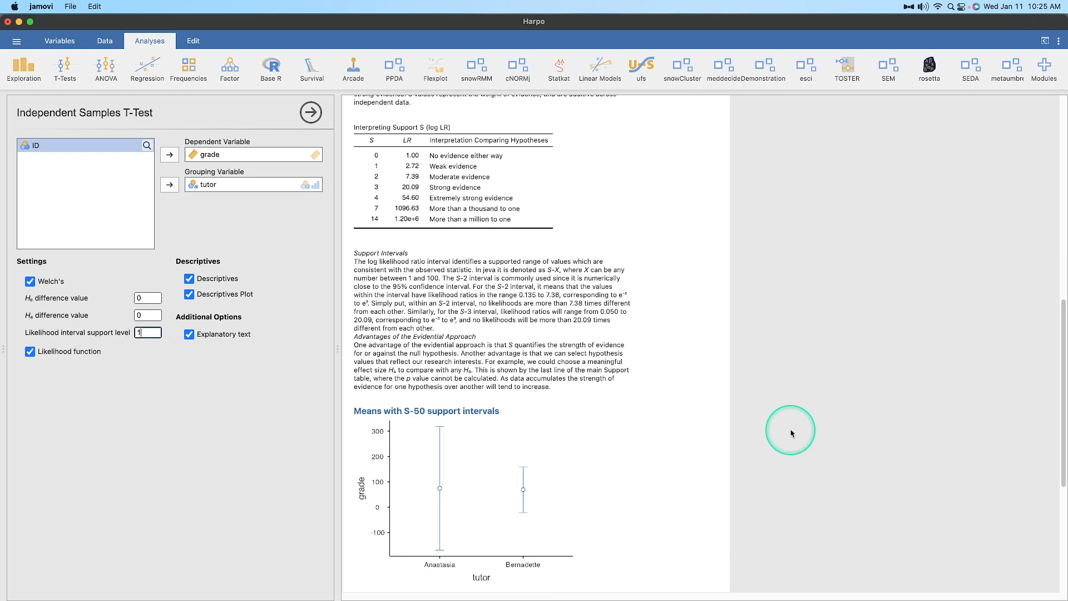
{"action": "left_click", "coordinate": [148, 447]}
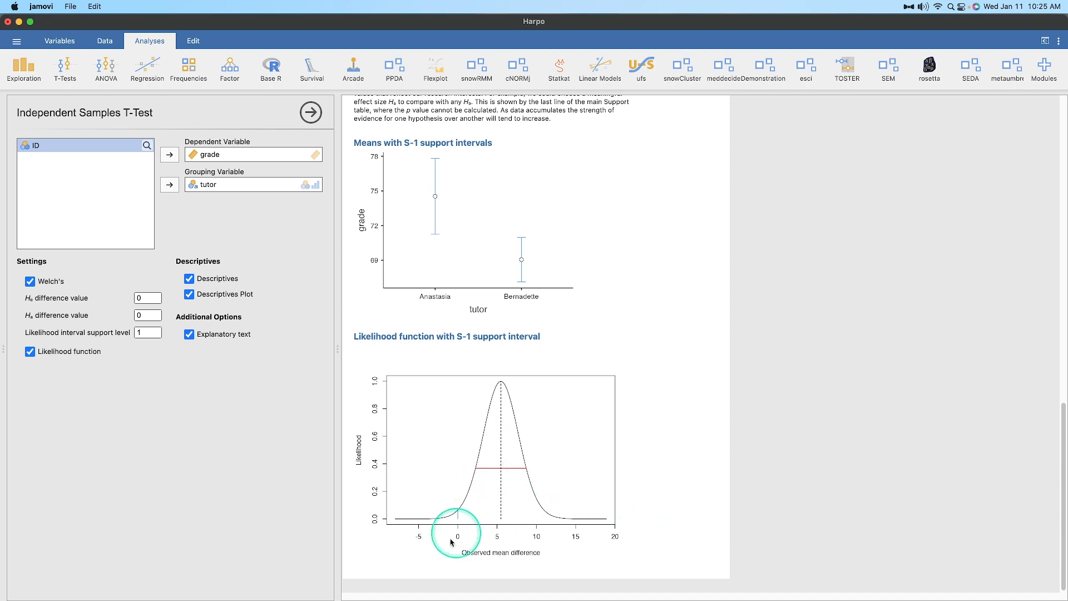
{"action": "scroll", "coordinate": [667, 458], "scroll_direction": "up", "scroll_amount": 5}
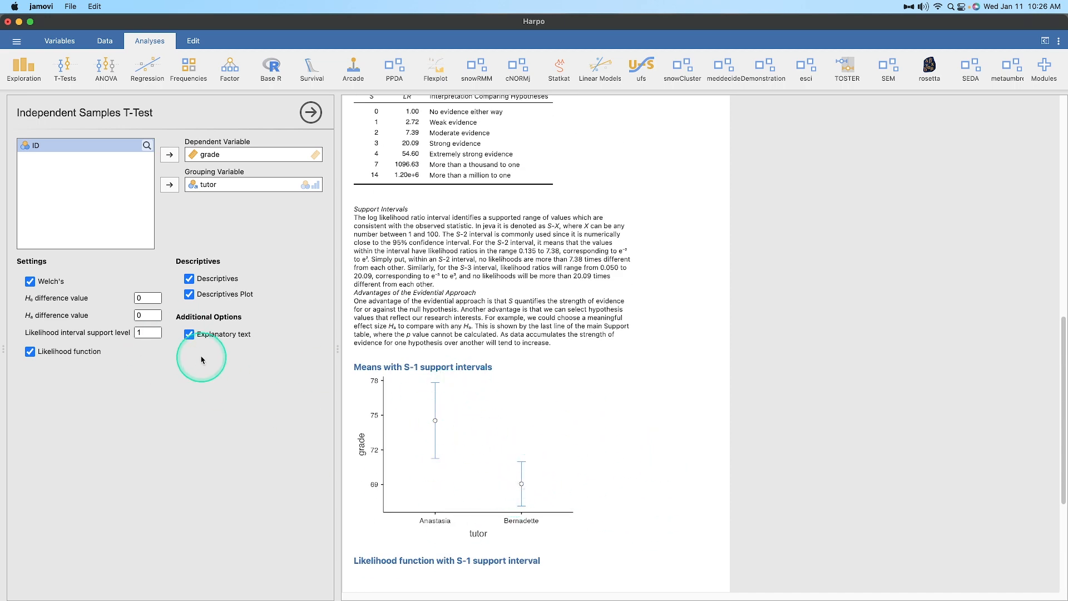
{"action": "scroll", "coordinate": [604, 357], "scroll_direction": "up", "scroll_amount": 6}
{"action": "scroll", "coordinate": [507, 348], "scroll_direction": "up", "scroll_amount": 3}
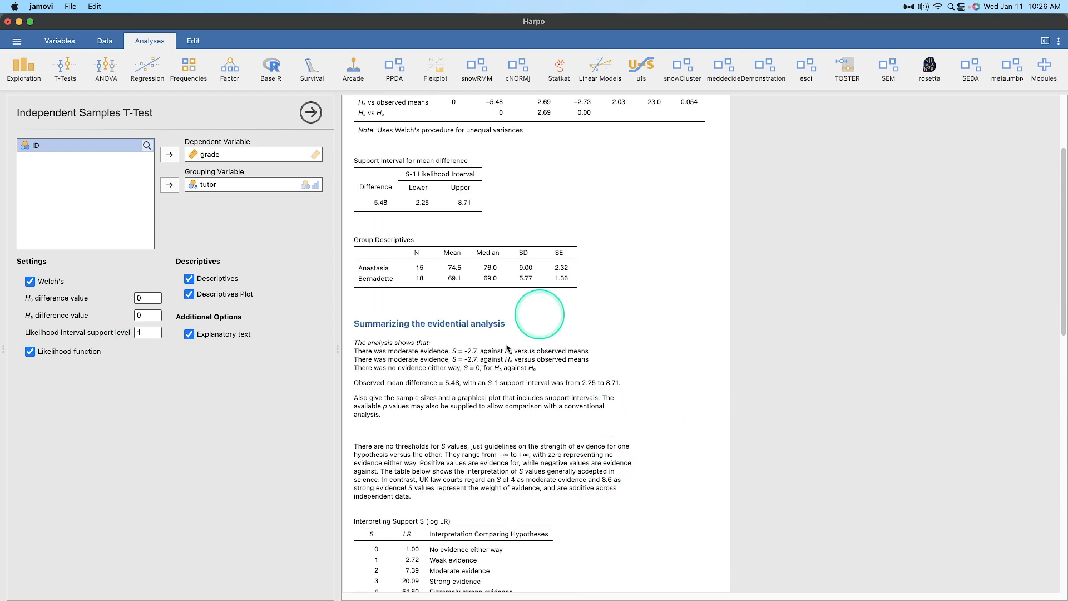
{"action": "scroll", "coordinate": [562, 219], "scroll_direction": "up", "scroll_amount": 2}
{"action": "scroll", "coordinate": [685, 362], "scroll_direction": "down", "scroll_amount": 4}
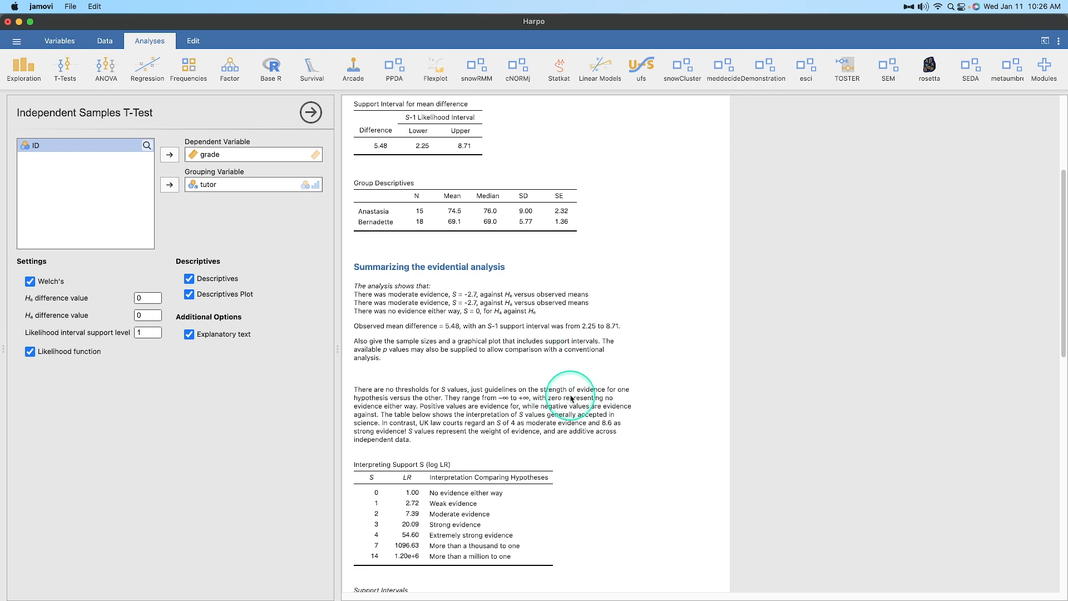
{"action": "scroll", "coordinate": [617, 334], "scroll_direction": "down", "scroll_amount": 10}
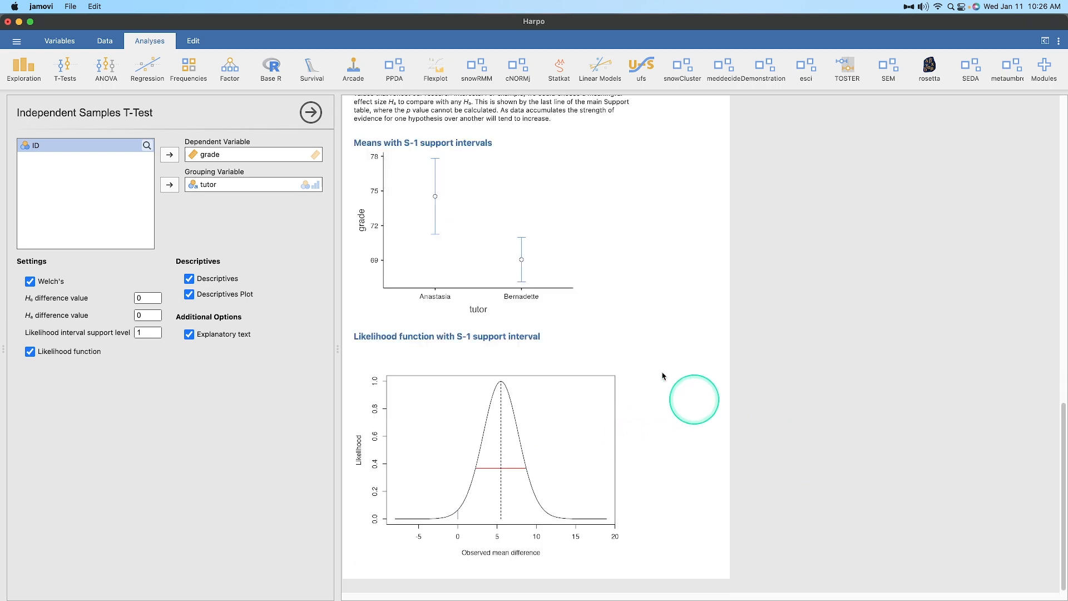
{"action": "scroll", "coordinate": [537, 329], "scroll_direction": "up", "scroll_amount": 5}
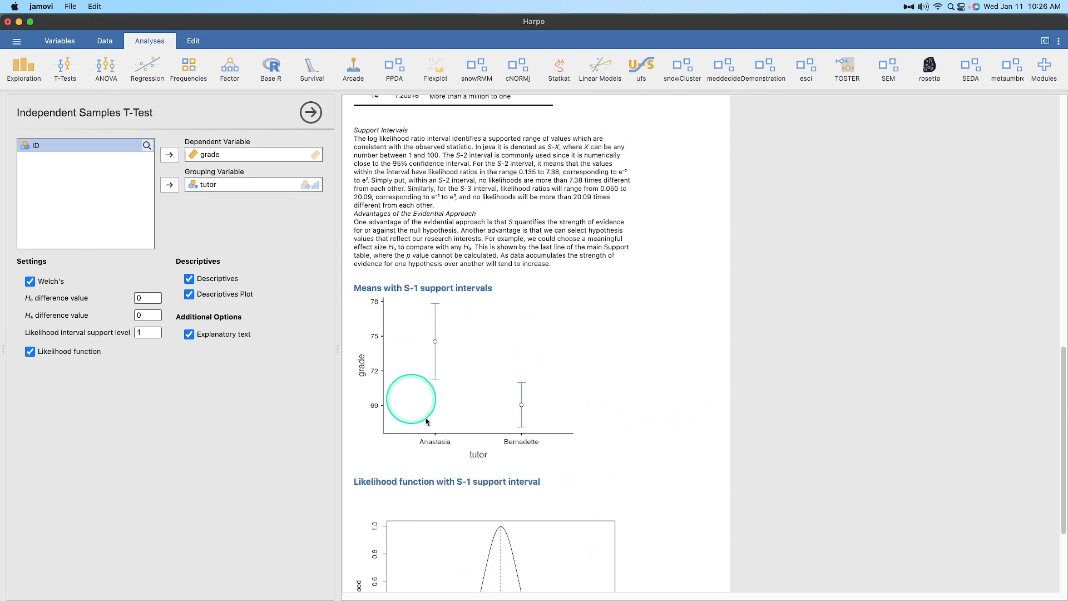
{"action": "scroll", "coordinate": [619, 503], "scroll_direction": "down", "scroll_amount": 5}
{"action": "scroll", "coordinate": [491, 429], "scroll_direction": "up", "scroll_amount": 5}
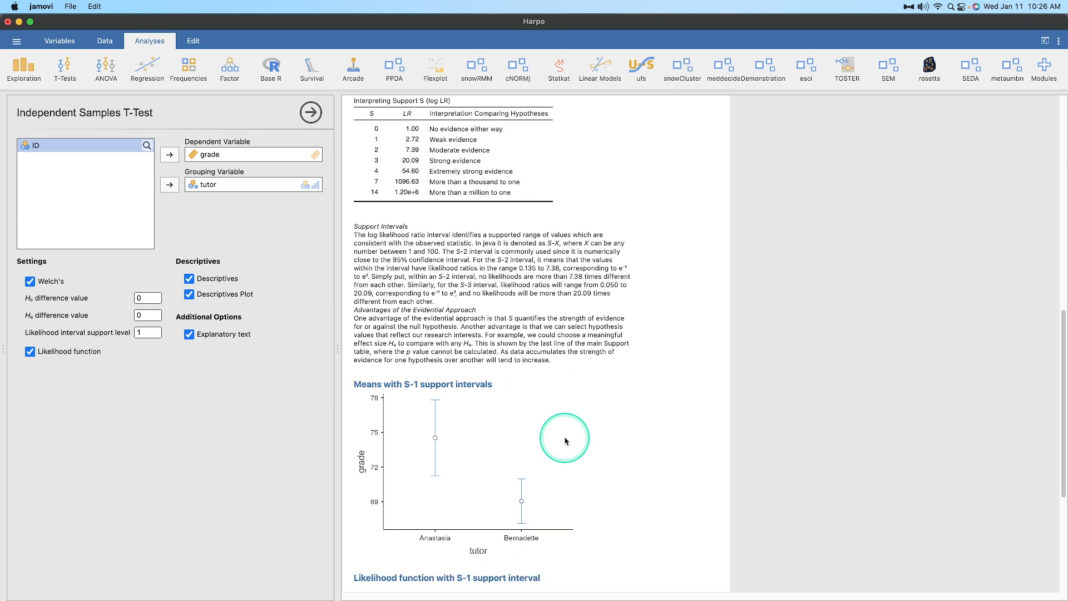
- Set the likelihood interval support level back to 2 and check the means plot and likelihood function
{"action": "scroll", "coordinate": [573, 284], "scroll_direction": "up", "scroll_amount": 10}
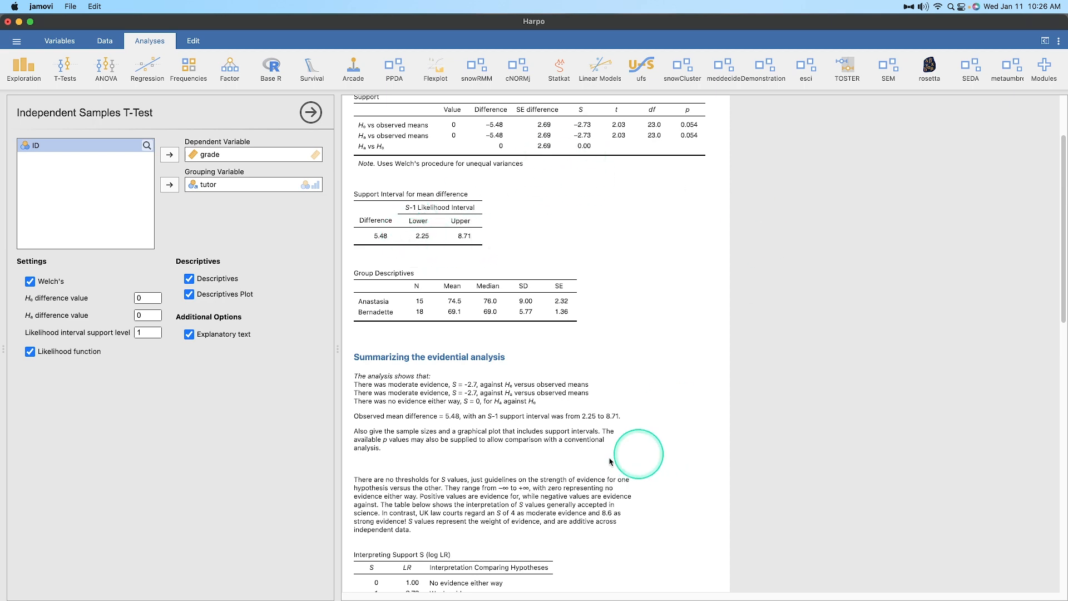
{"action": "type", "text": "2"}
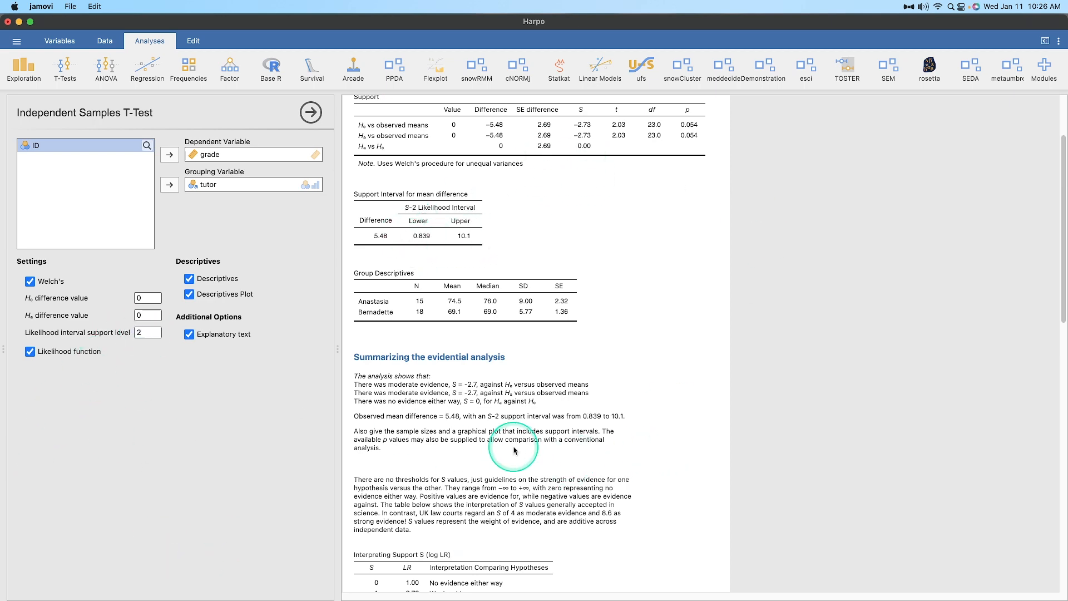
{"action": "scroll", "coordinate": [465, 398], "scroll_direction": "down", "scroll_amount": 15}
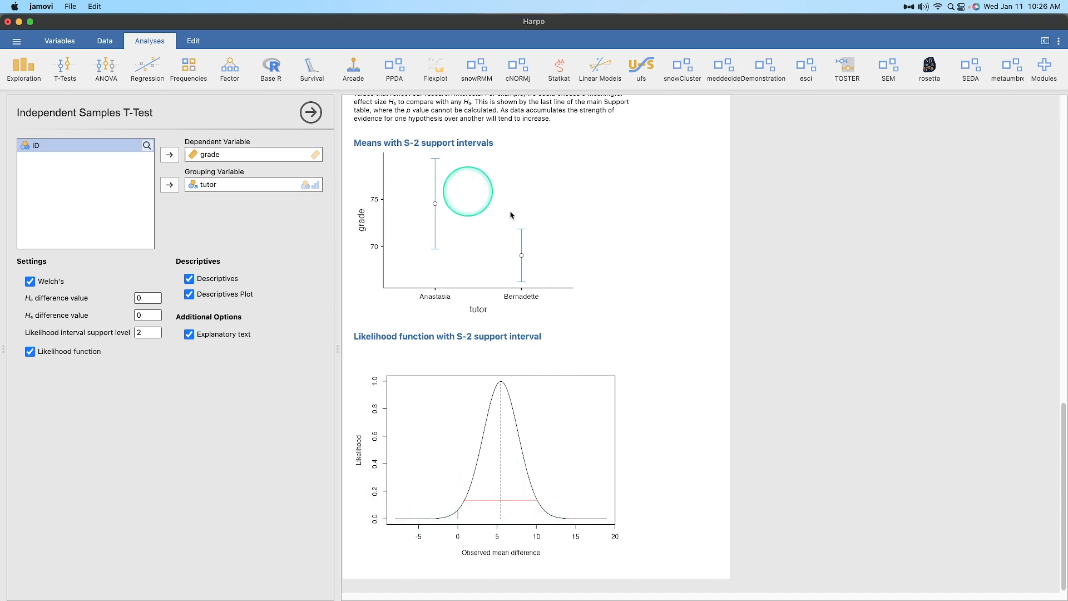
{"action": "scroll", "coordinate": [484, 391], "scroll_direction": "up", "scroll_amount": 4}
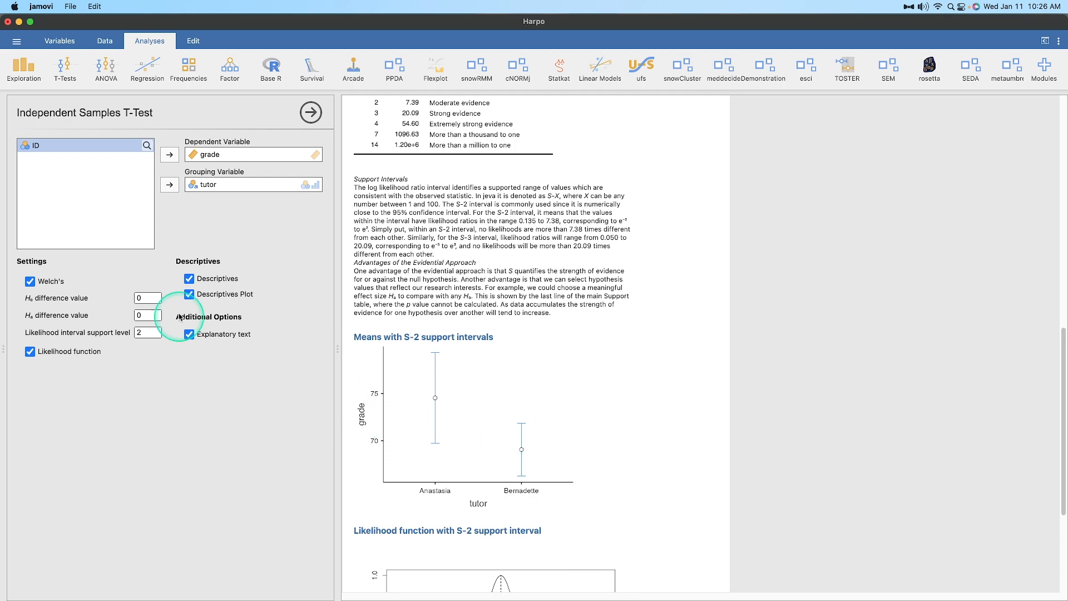
- Set the HA difference value to 5 and review the support table, the summary text and the likelihood function
{"action": "scroll", "coordinate": [598, 398], "scroll_direction": "up", "scroll_amount": 10}
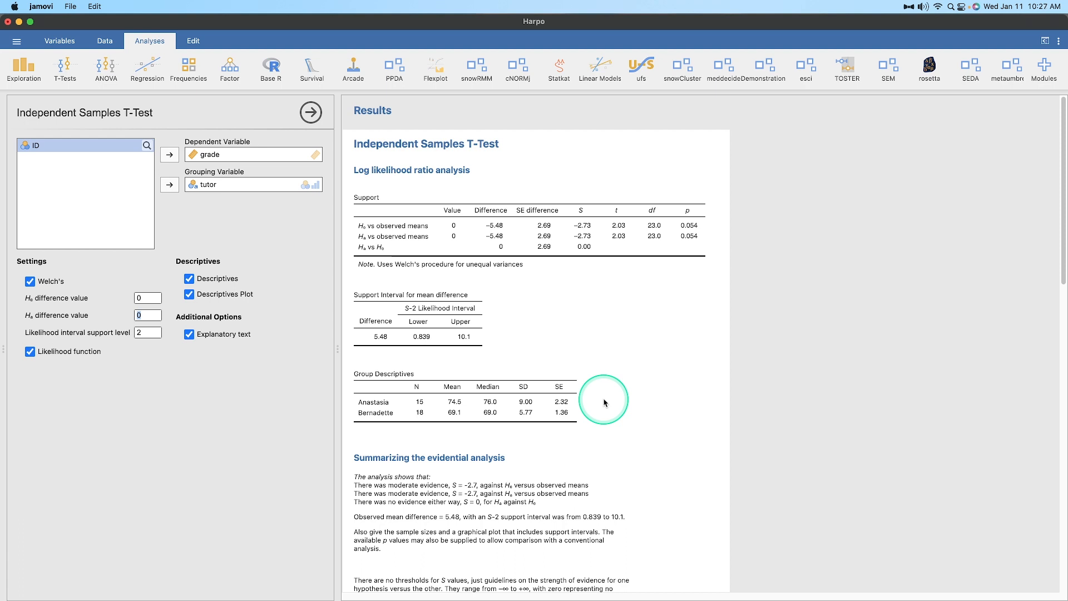
{"action": "type", "text": "5"}
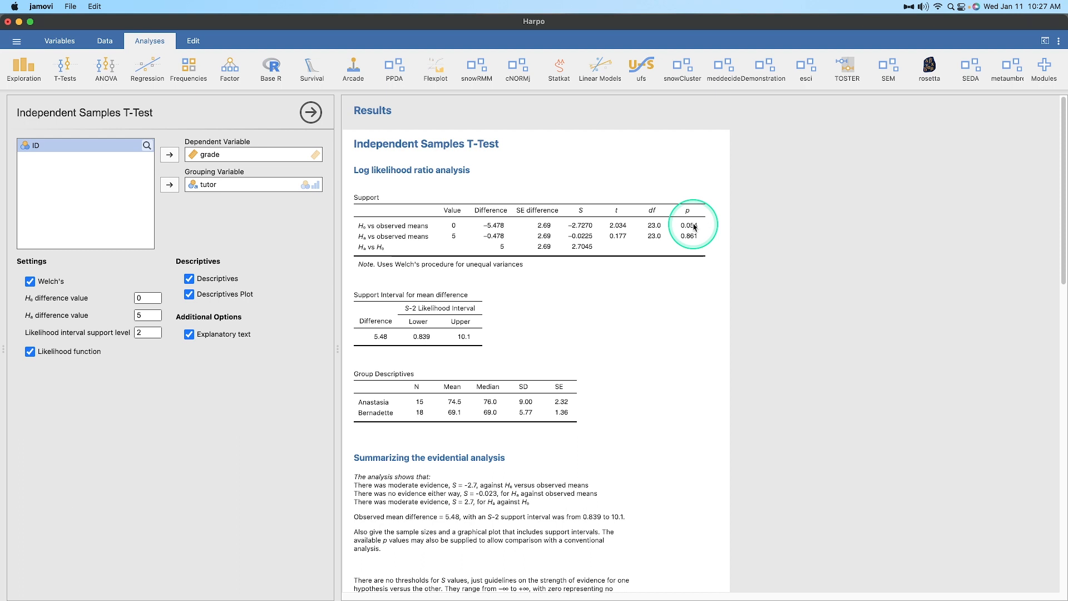
{"action": "key", "text": "ctrl+alt+m"}
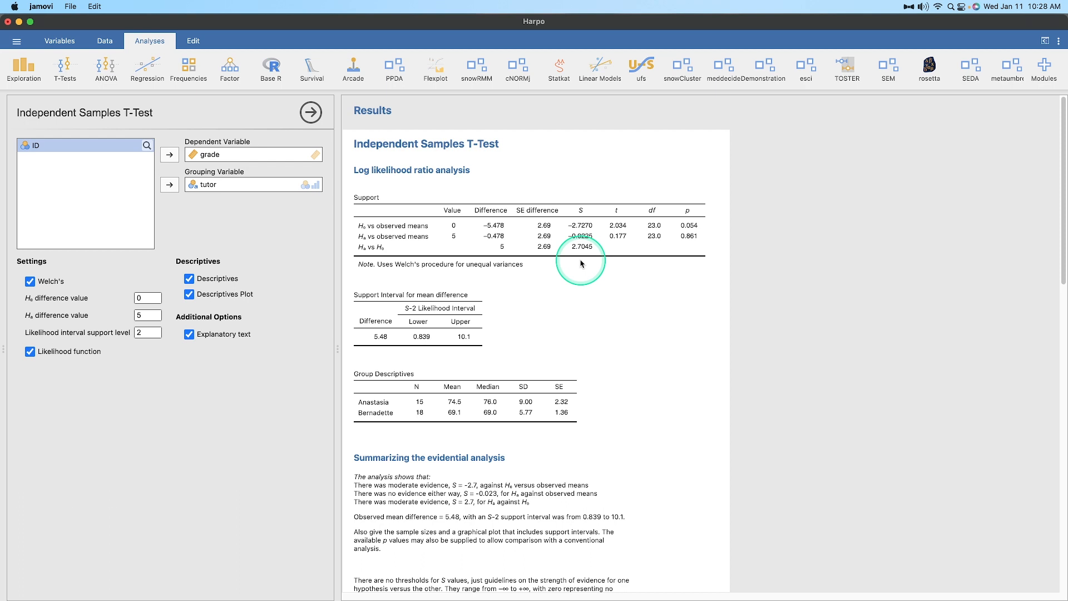
{"action": "scroll", "coordinate": [581, 264], "scroll_direction": "down", "scroll_amount": 5}
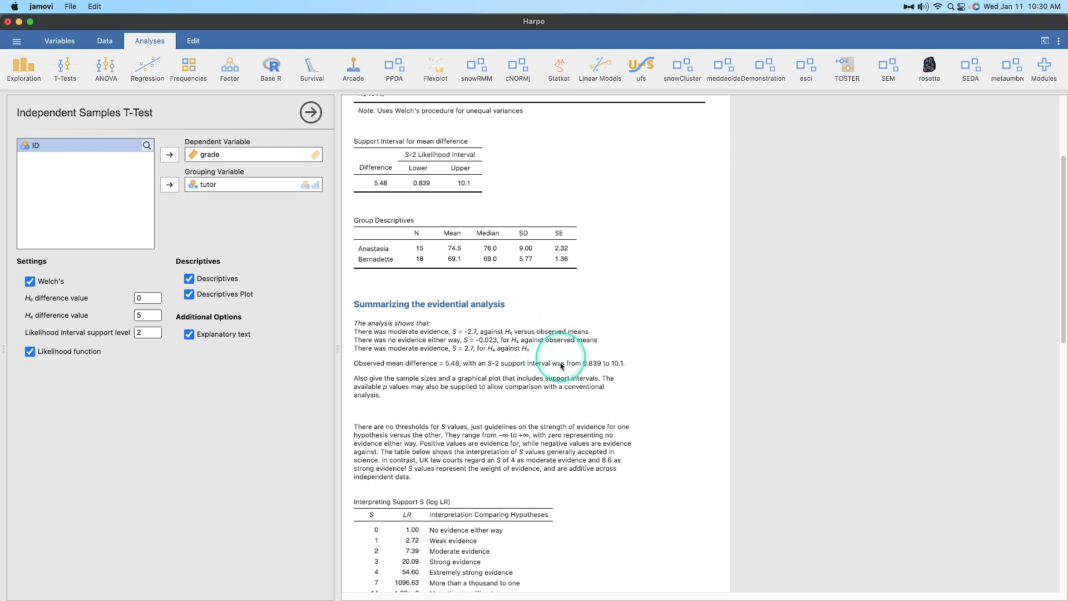
{"action": "scroll", "coordinate": [557, 390], "scroll_direction": "down", "scroll_amount": 5}
{"action": "scroll", "coordinate": [572, 305], "scroll_direction": "up", "scroll_amount": 8}
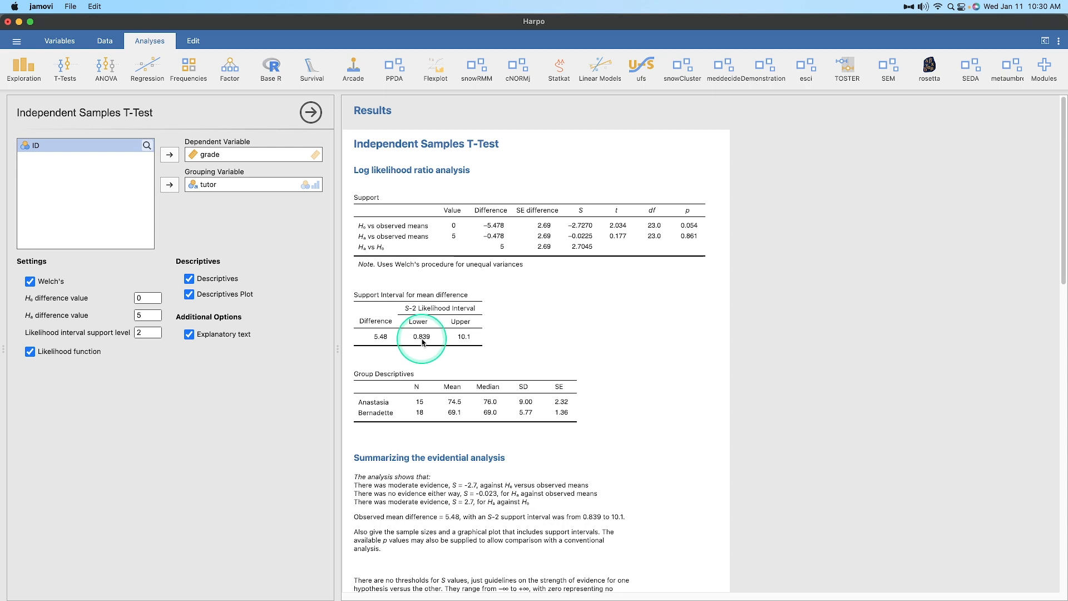
{"action": "scroll", "coordinate": [625, 328], "scroll_direction": "down", "scroll_amount": 15}
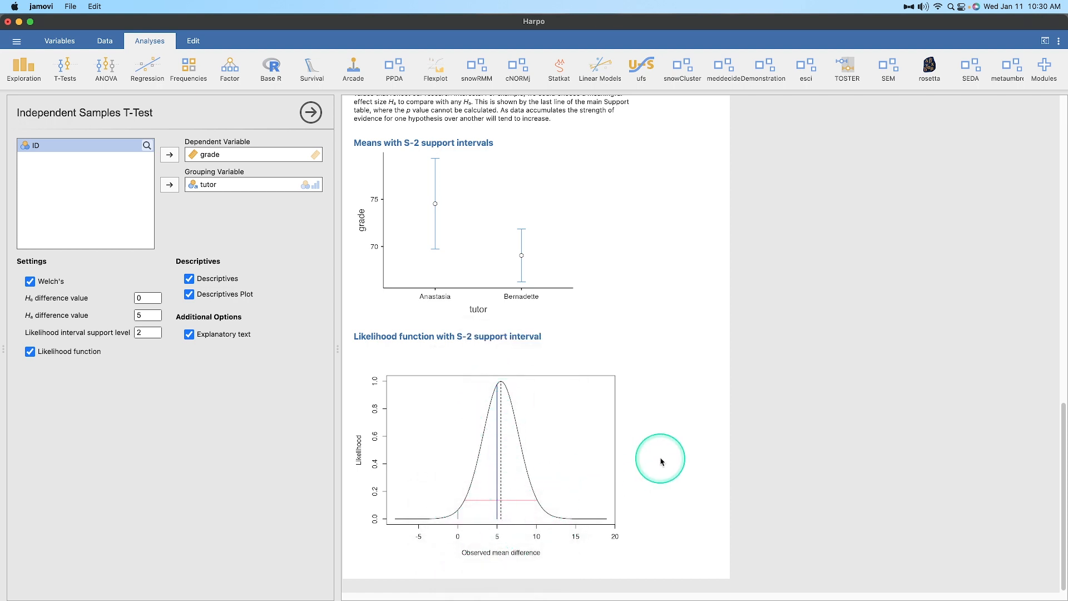
- Set the HA difference value to 5.48 and check the likelihood function and the support table
{"action": "left_click", "coordinate": [146, 316]}
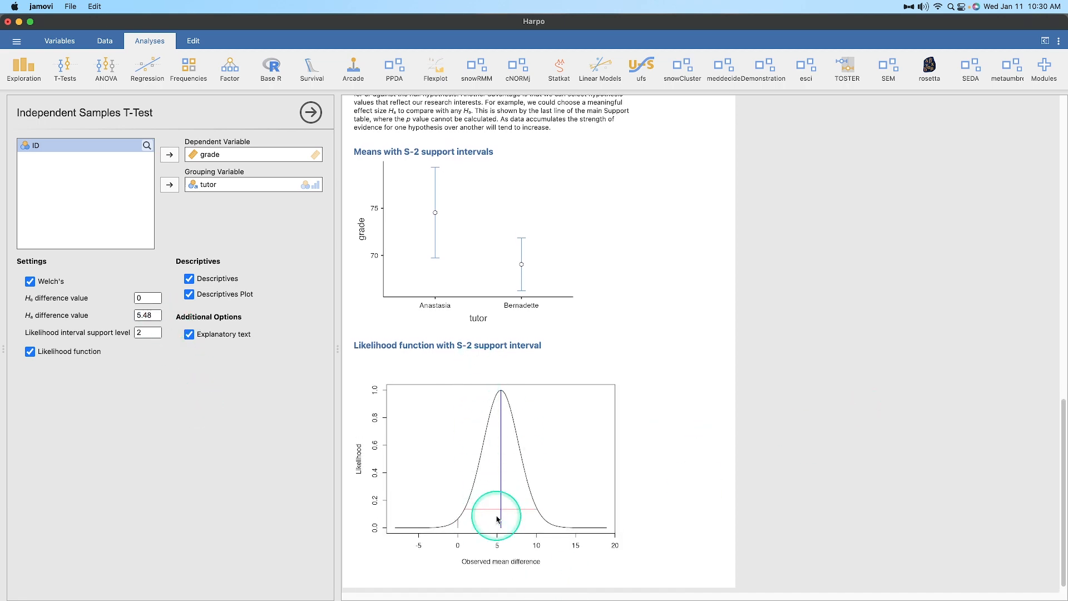
{"action": "scroll", "coordinate": [594, 441], "scroll_direction": "up", "scroll_amount": 3}
{"action": "scroll", "coordinate": [593, 441], "scroll_direction": "up", "scroll_amount": 10}
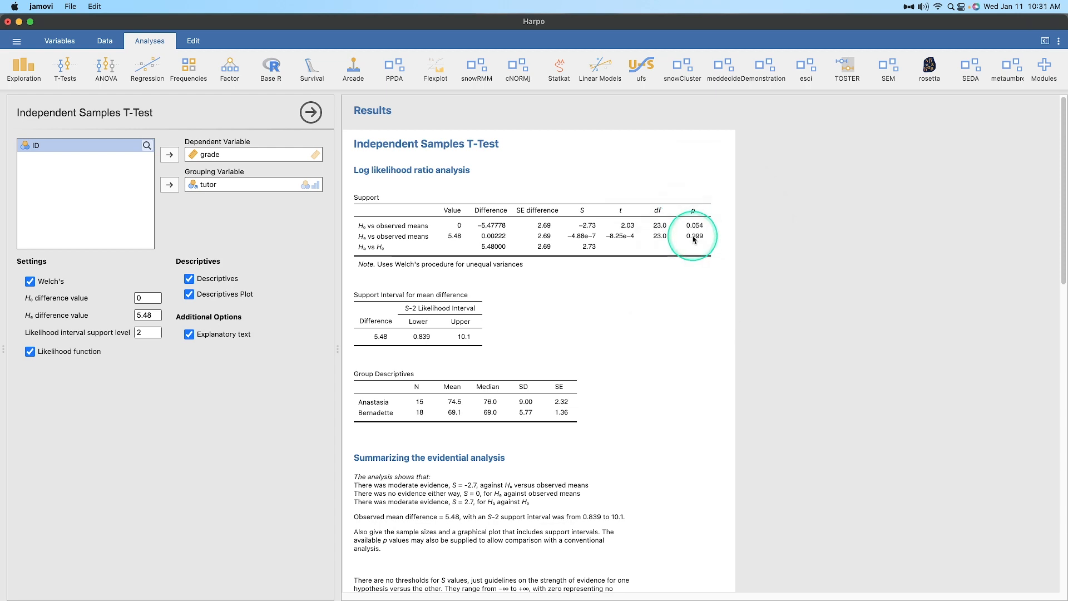
- Set the HA difference value to 6 and examine the likelihood function and the S values in the support table
{"action": "scroll", "coordinate": [567, 322], "scroll_direction": "down", "scroll_amount": 15}
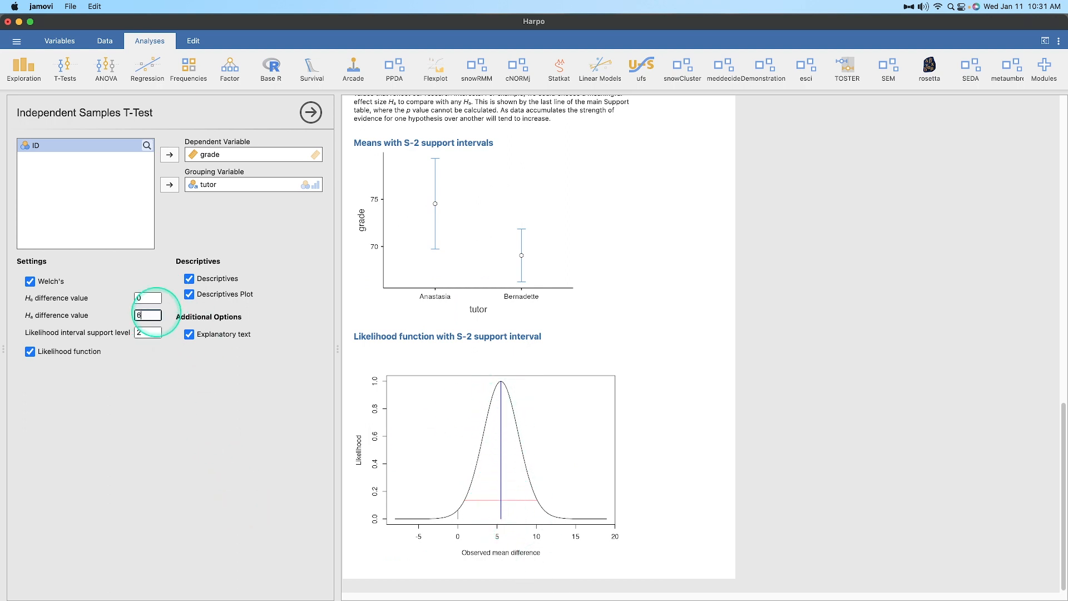
{"action": "left_click", "coordinate": [221, 452]}
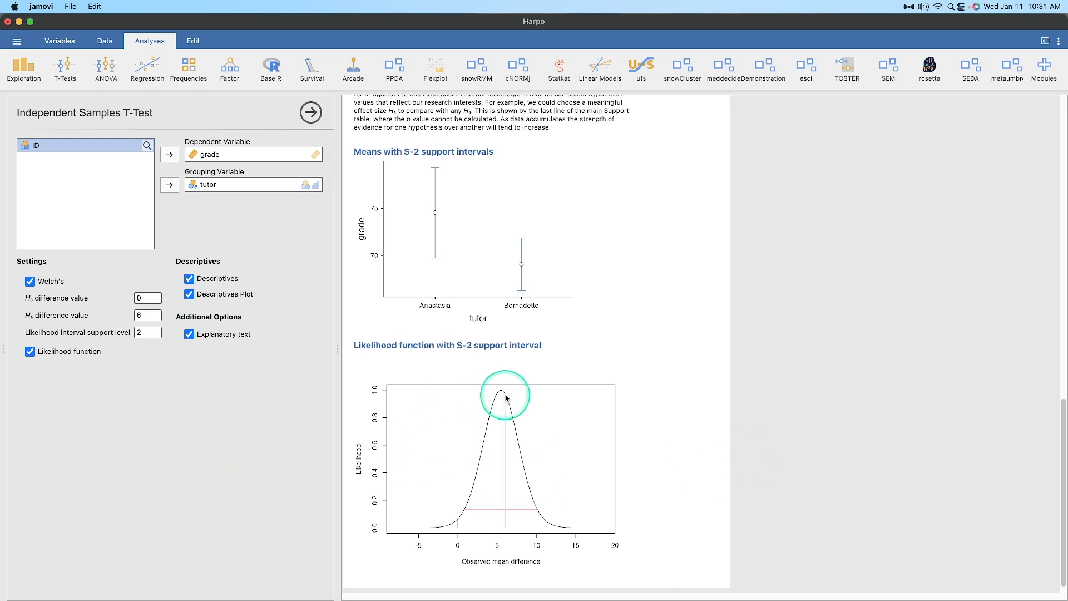
{"action": "scroll", "coordinate": [596, 418], "scroll_direction": "up", "scroll_amount": 20}
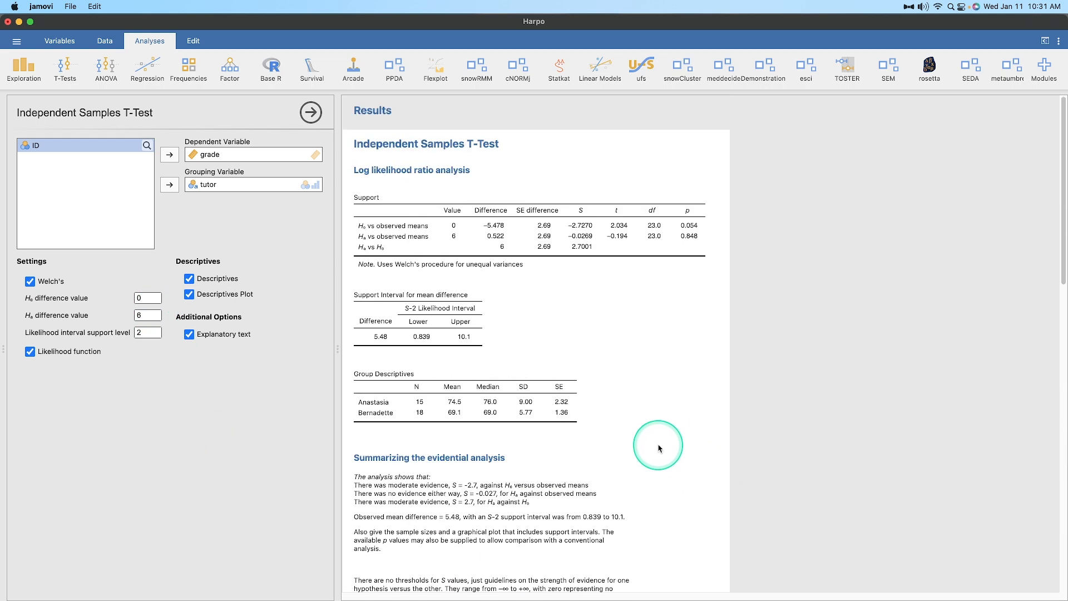
{"action": "key", "text": "alt+z"}
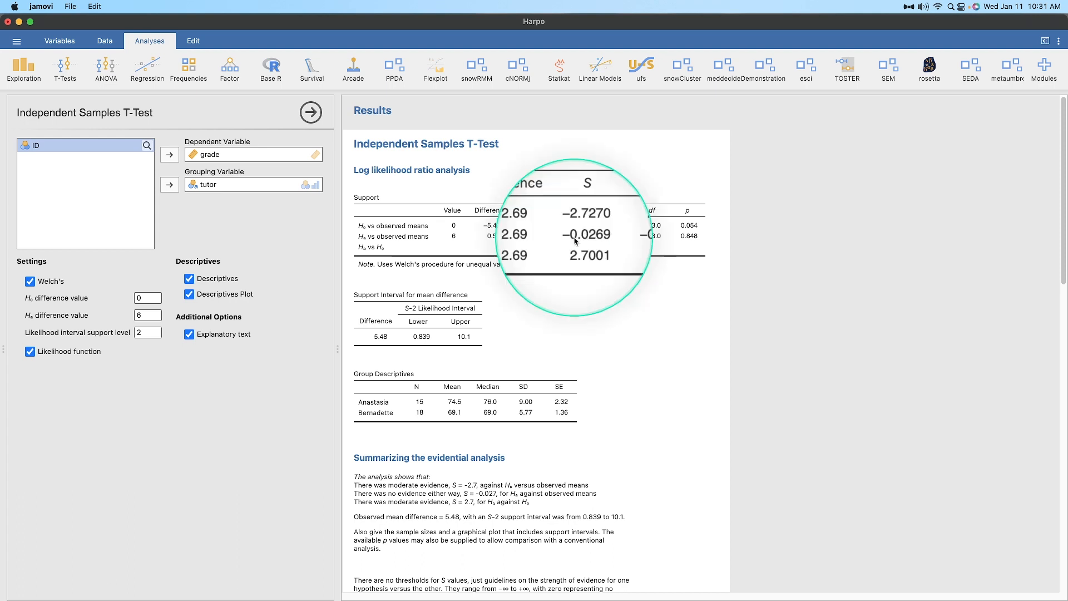
{"action": "key", "text": "alt+z"}
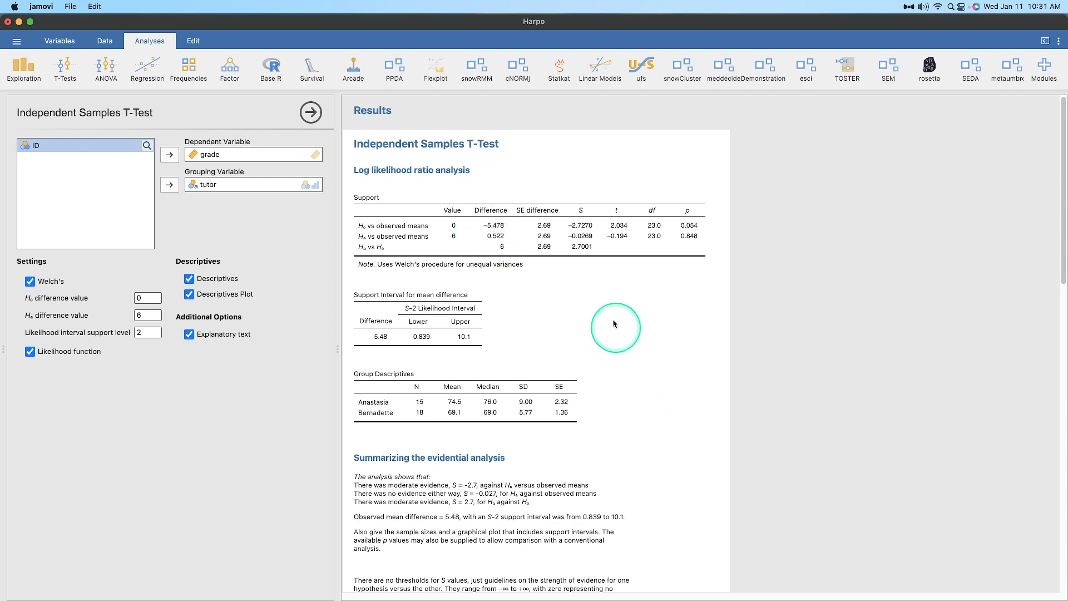
- Compare the S values in the support table and summary text with the guidelines in the Interpreting Support S table
{"action": "scroll", "coordinate": [590, 262], "scroll_direction": "down", "scroll_amount": 1}
{"action": "key", "text": "alt+z"}
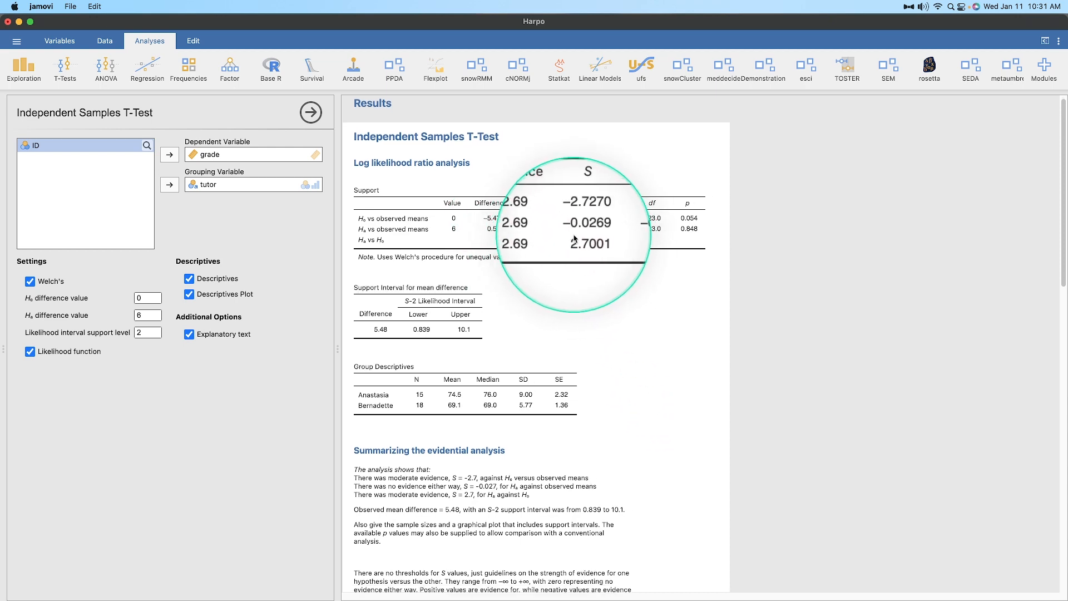
{"action": "key", "text": "alt+z"}
{"action": "scroll", "coordinate": [590, 267], "scroll_direction": "down", "scroll_amount": 5}
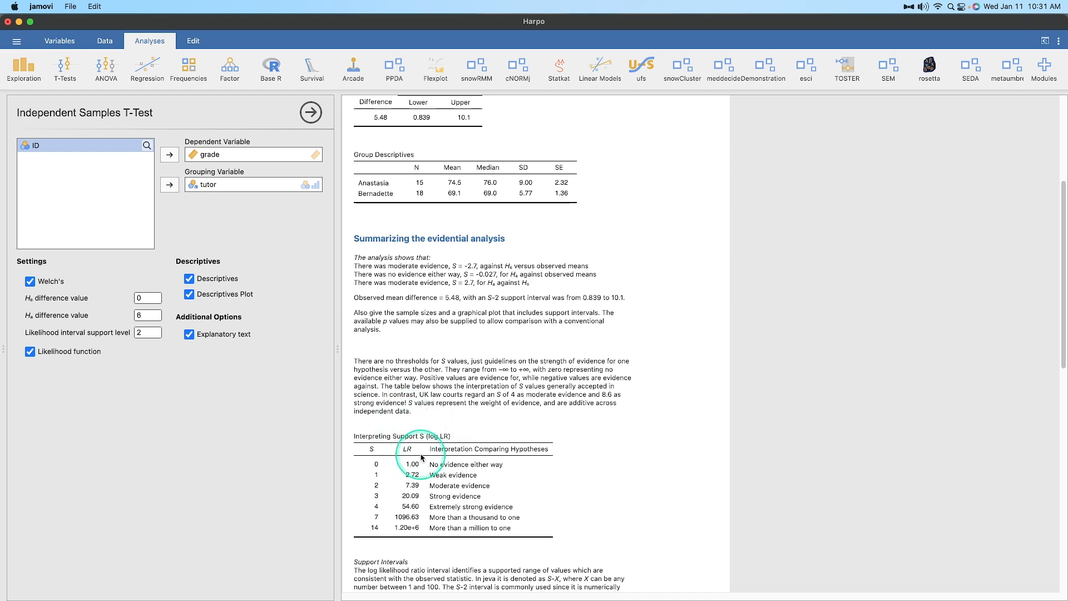
{"action": "scroll", "coordinate": [612, 493], "scroll_direction": "up", "scroll_amount": 5}
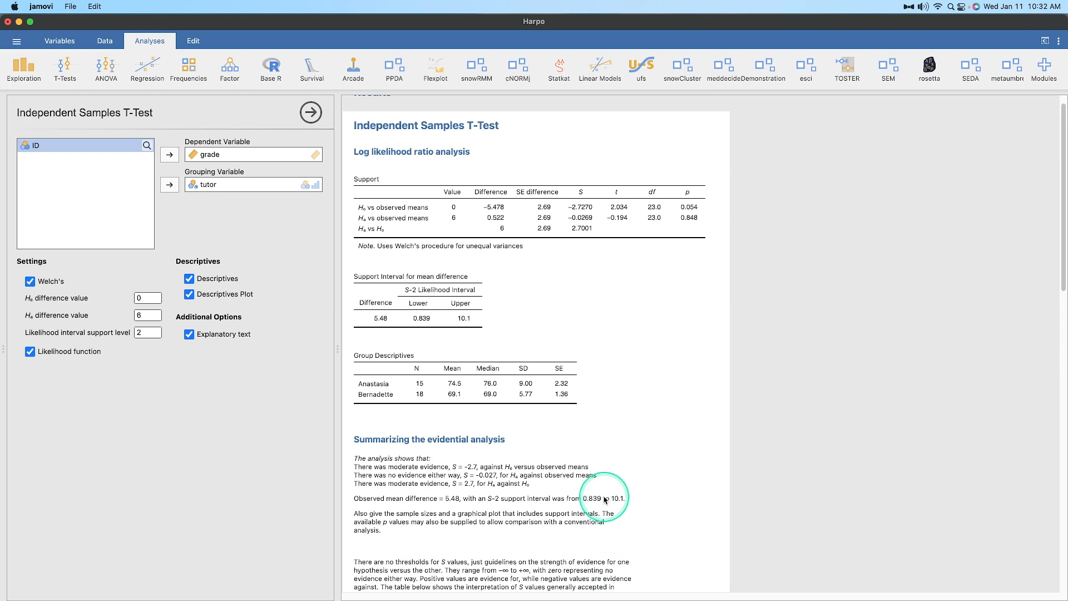
{"action": "scroll", "coordinate": [615, 429], "scroll_direction": "down", "scroll_amount": 4}
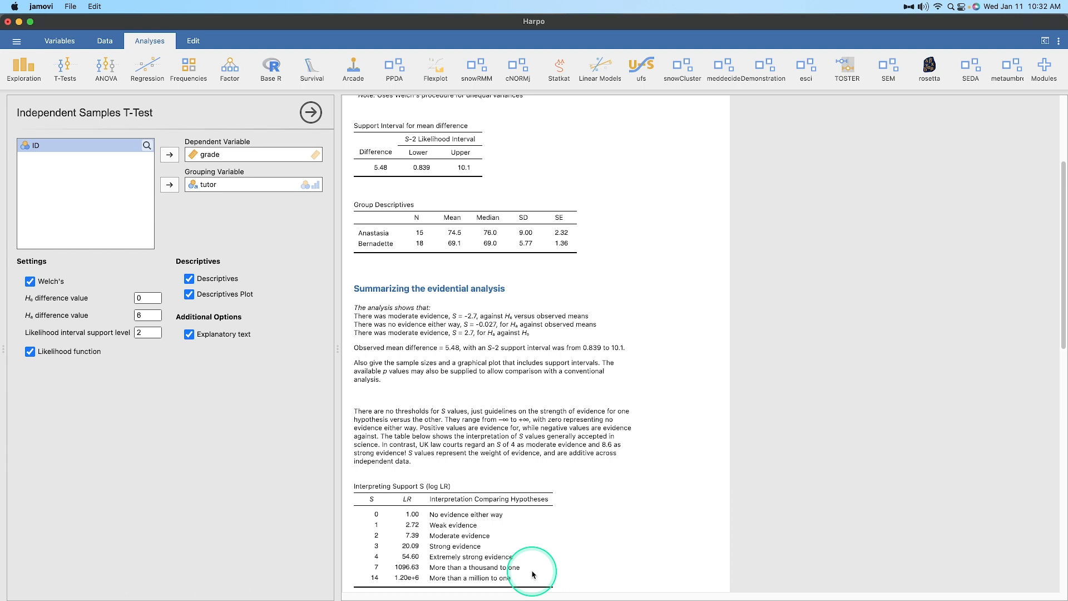
{"action": "scroll", "coordinate": [545, 534], "scroll_direction": "up", "scroll_amount": 5}
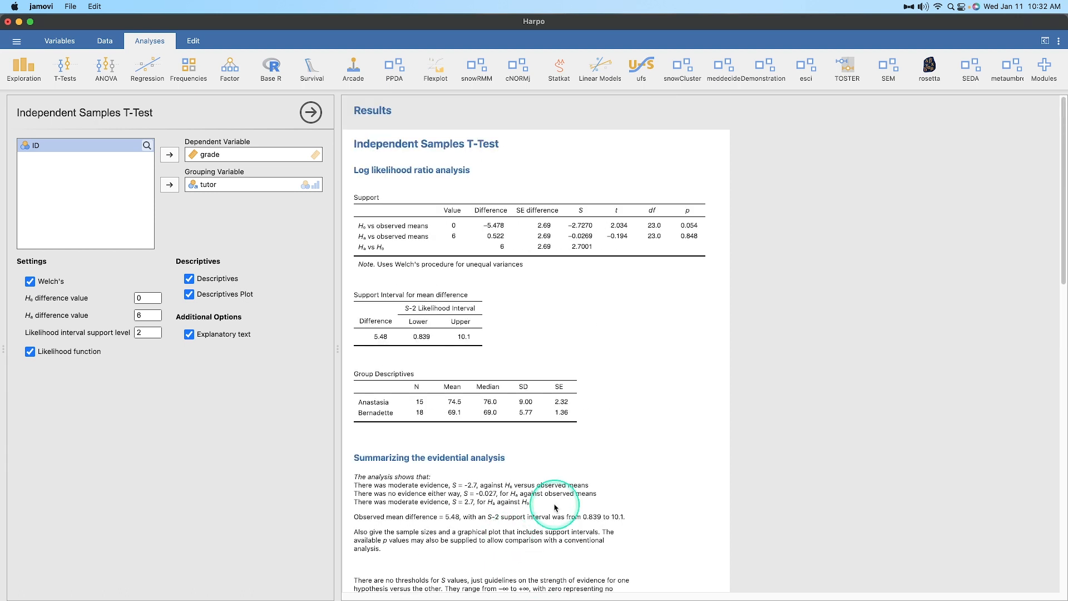